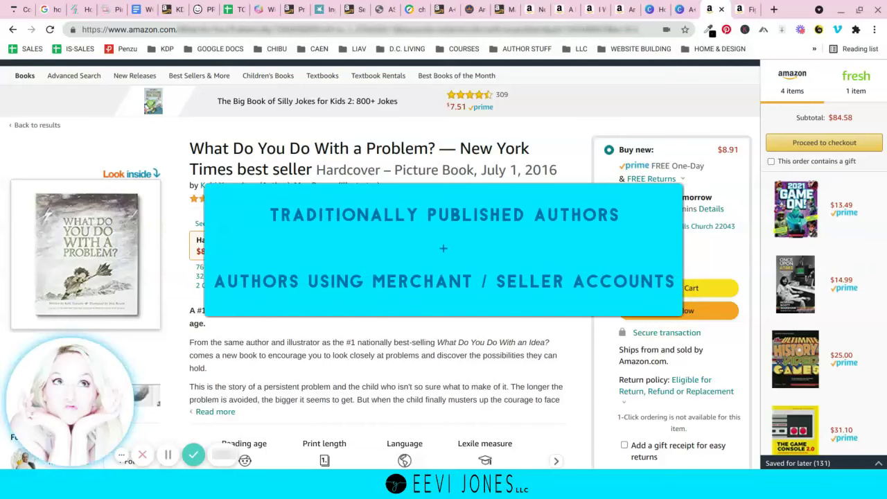
# Step: Scroll up and down through the open page to review its content
pyautogui.scroll(-2, 381, 263)
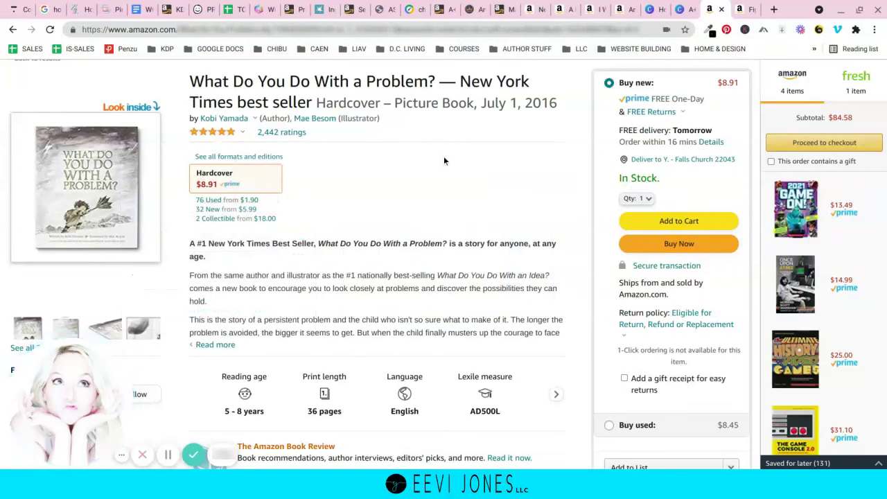
pyautogui.scroll(-10, 444, 161)
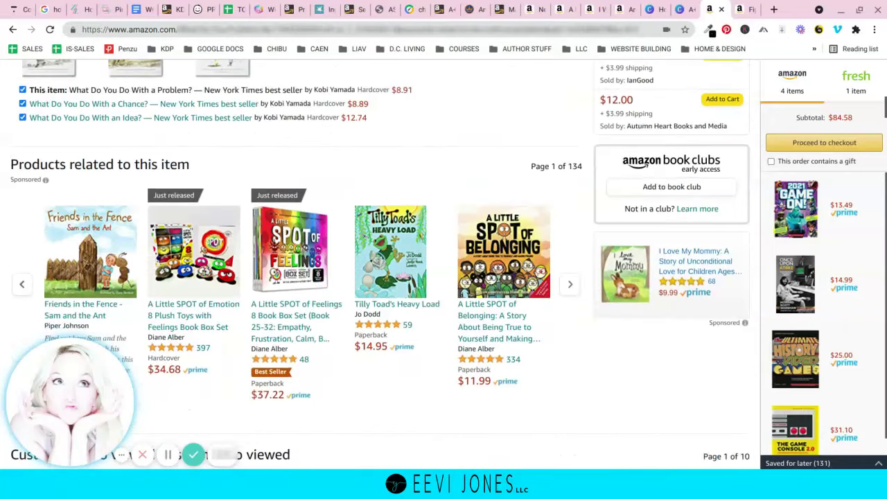
pyautogui.scroll(-8, 379, 263)
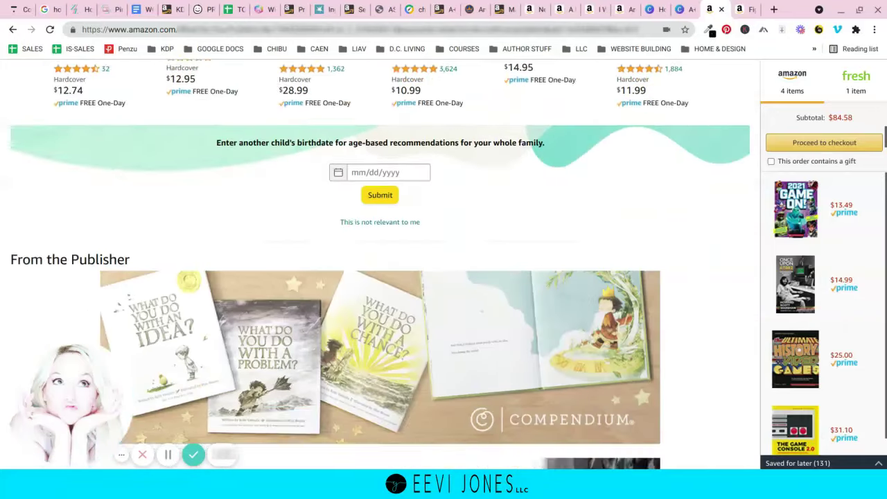
pyautogui.scroll(-2, 35, 111)
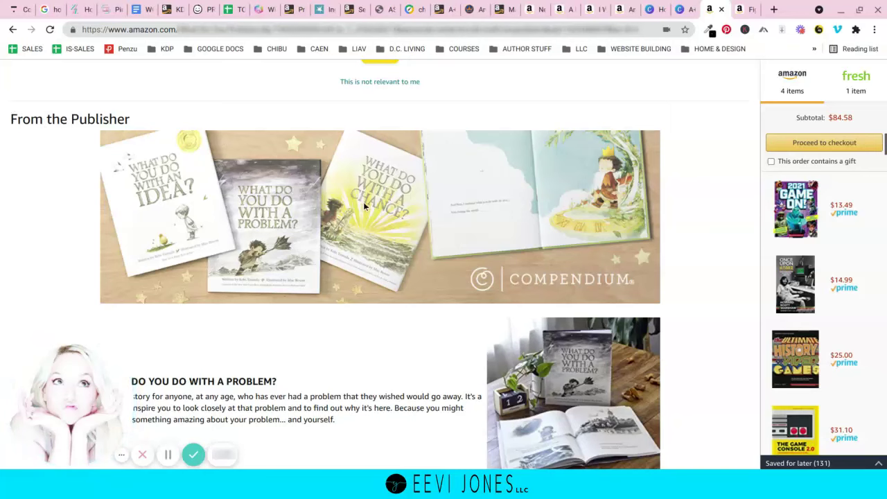
pyautogui.scroll(-1, 364, 205)
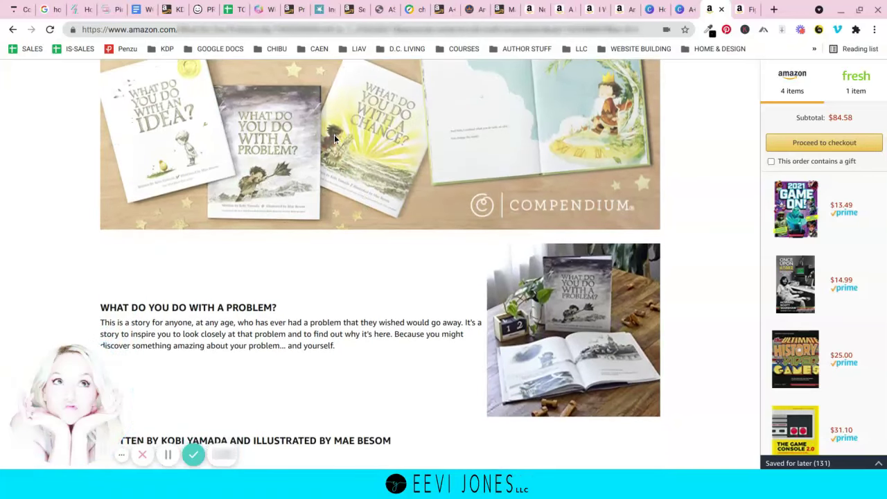
pyautogui.scroll(-3, 334, 136)
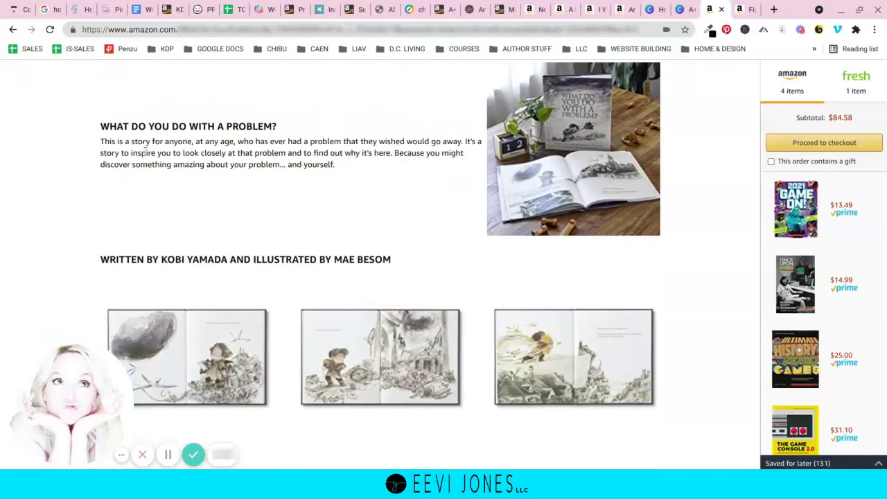
pyautogui.scroll(-2, 542, 198)
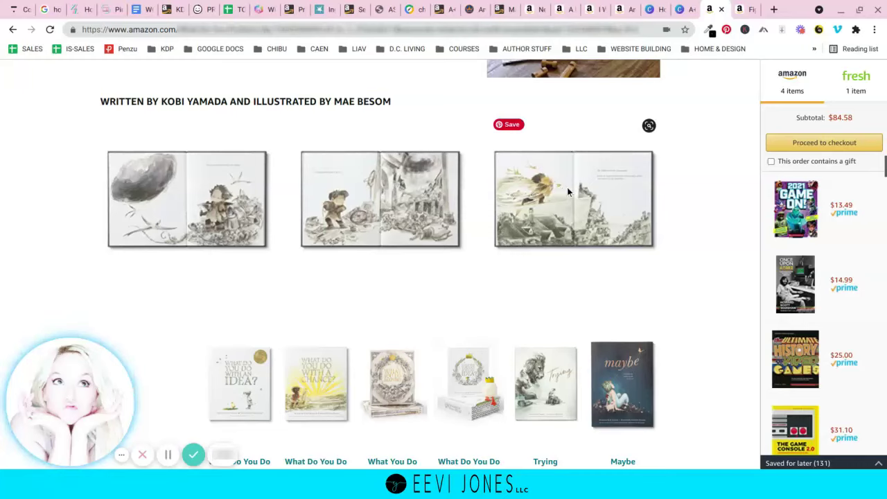
pyautogui.scroll(-2, 567, 188)
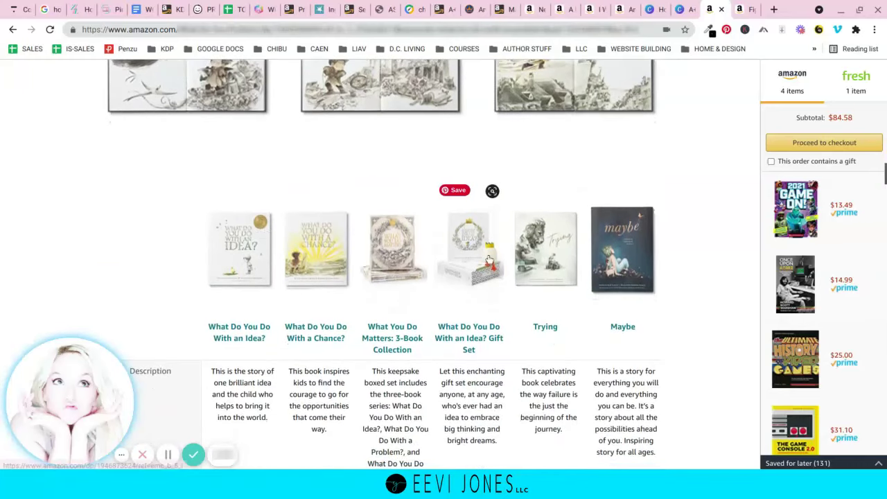
pyautogui.scroll(-2, 488, 259)
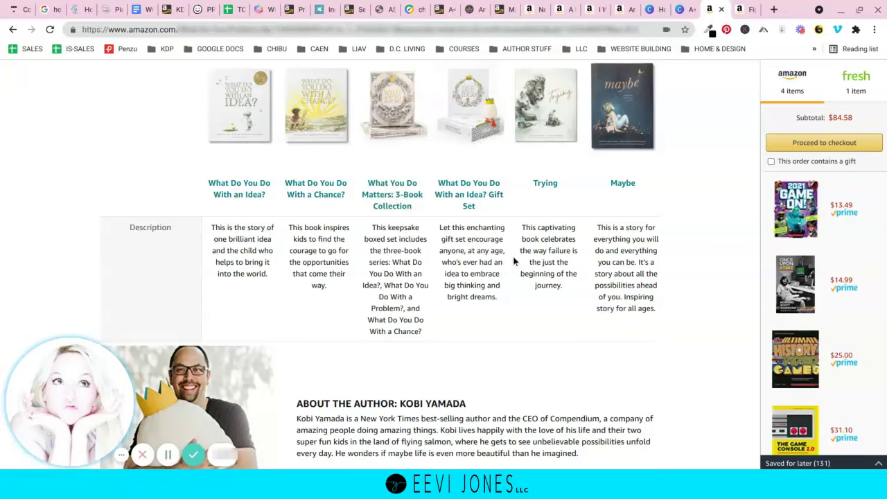
pyautogui.scroll(-3, 514, 260)
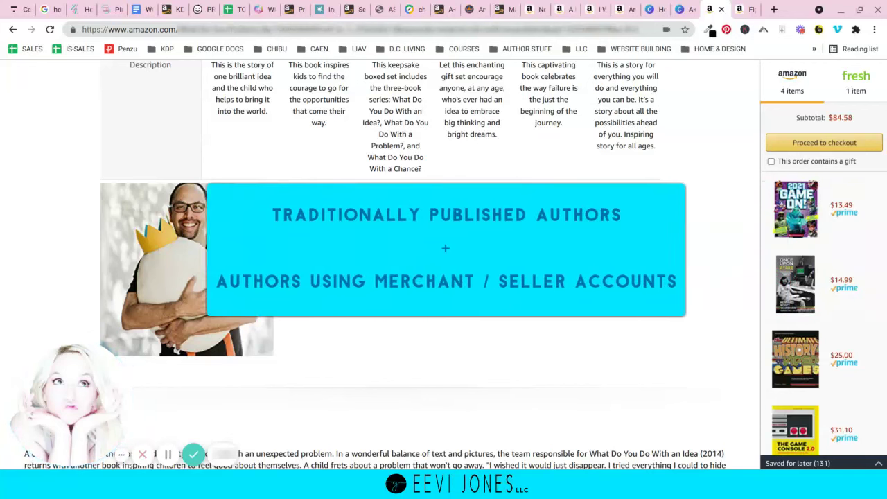
pyautogui.scroll(-5, 381, 264)
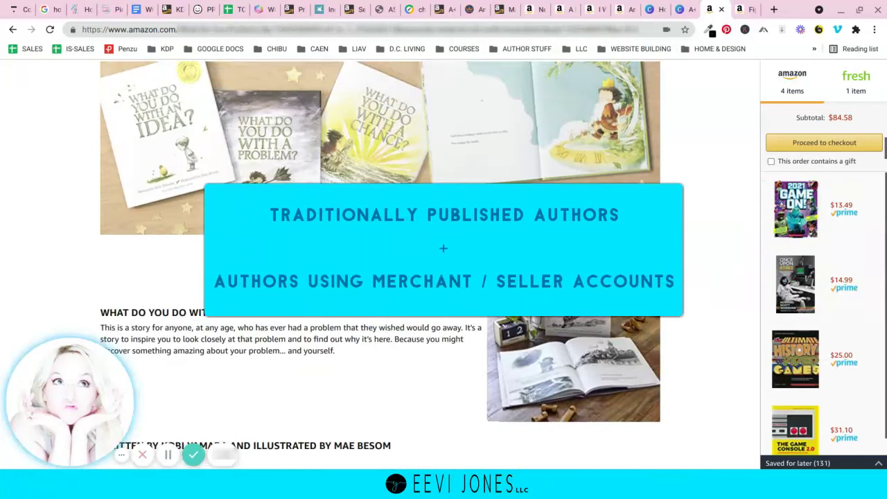
pyautogui.scroll(3, 379, 264)
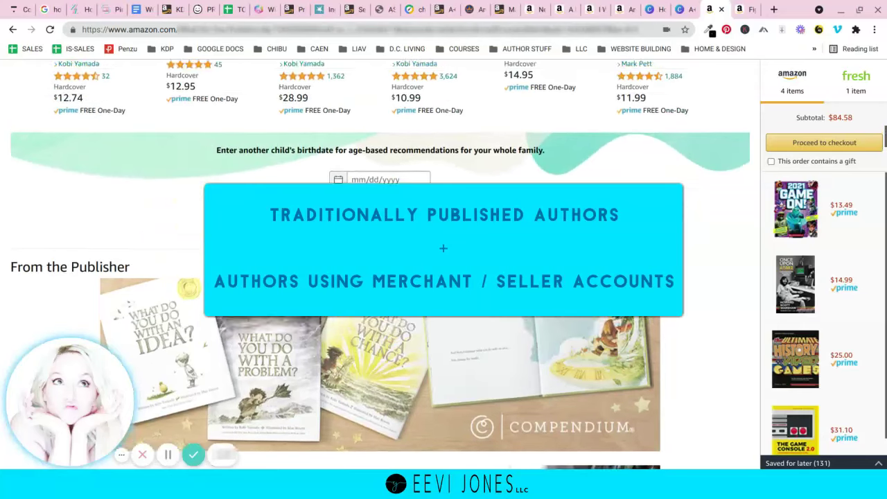
pyautogui.scroll(-1, 379, 263)
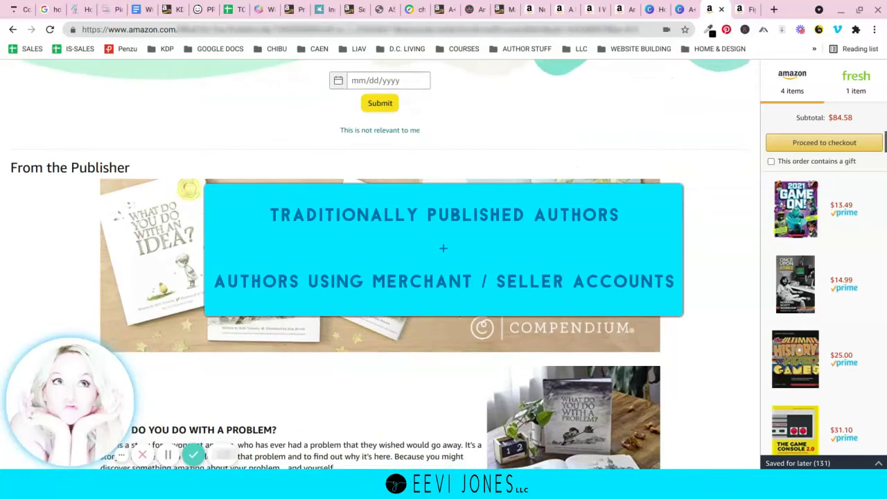
pyautogui.scroll(15, 375, 281)
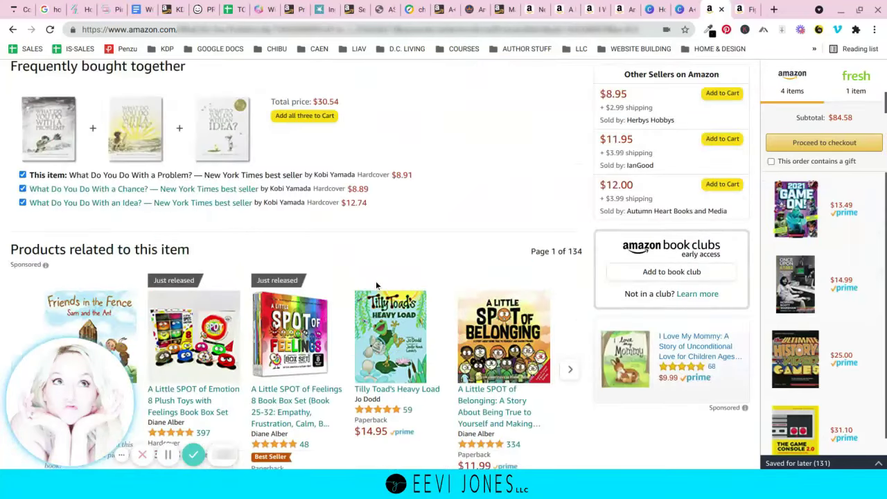
pyautogui.scroll(4, 375, 277)
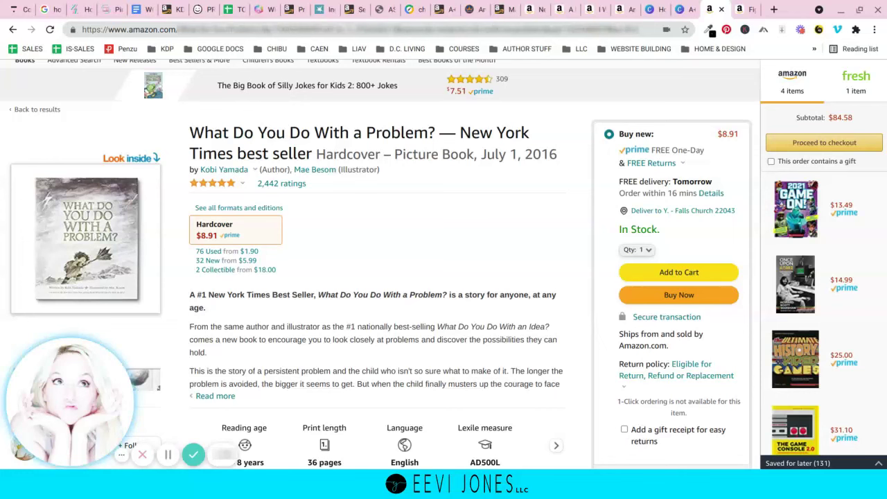
pyautogui.scroll(-5, 381, 263)
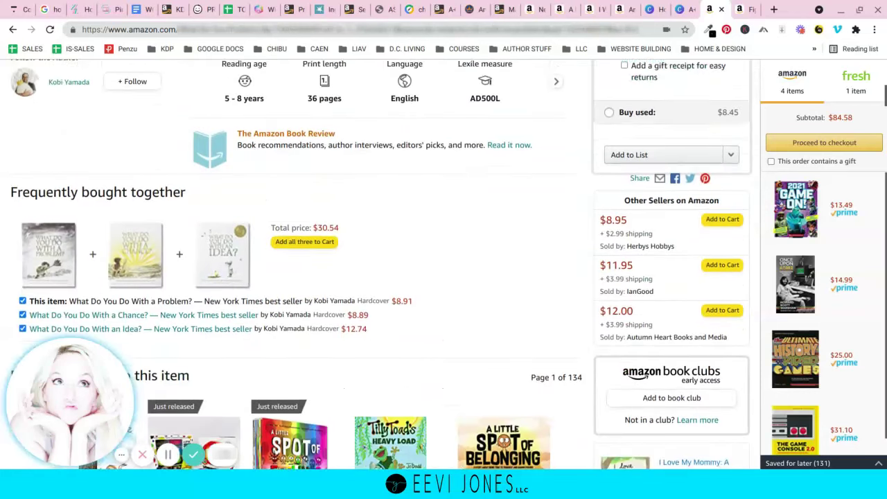
pyautogui.scroll(-2, 291, 263)
pyautogui.scroll(6, 291, 263)
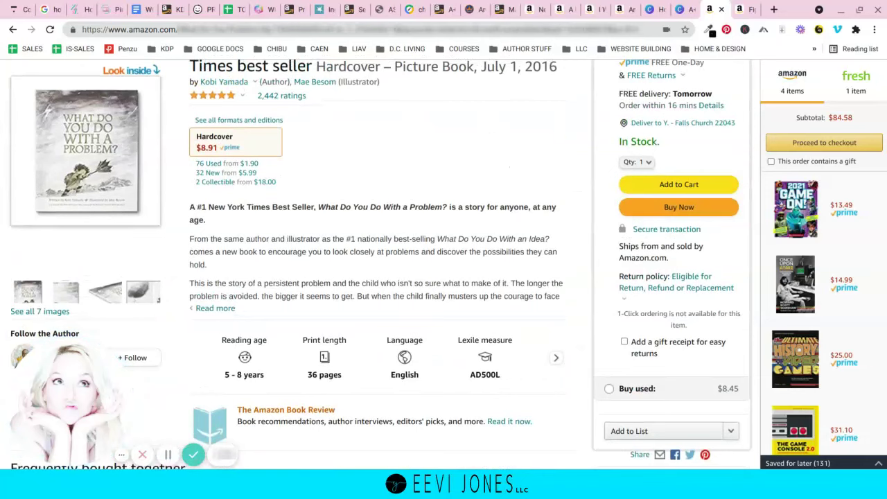
pyautogui.scroll(-1, 443, 263)
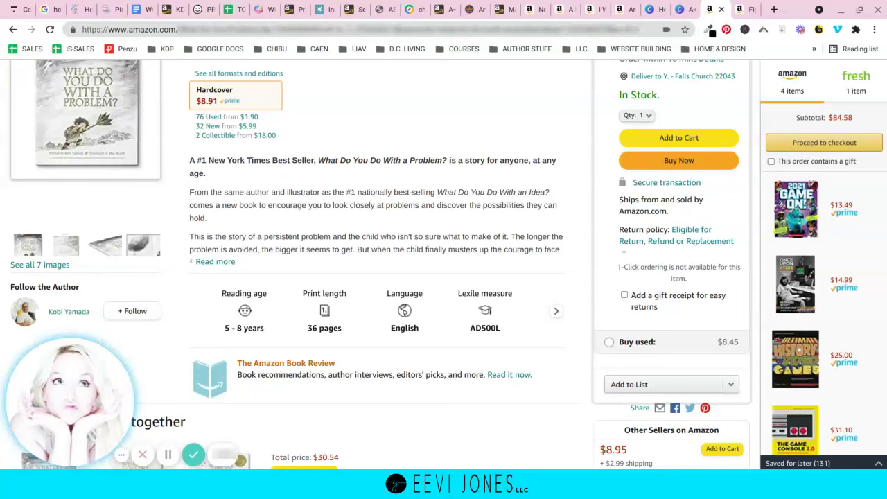
pyautogui.scroll(-8, 381, 263)
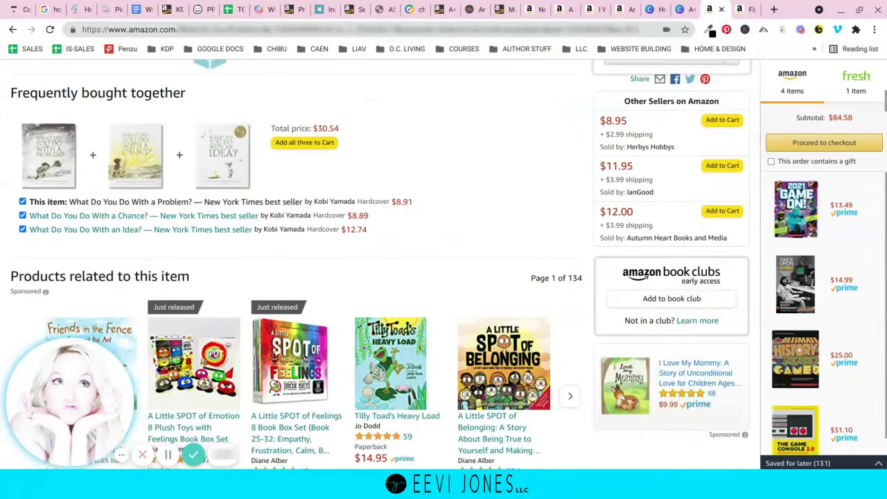
pyautogui.scroll(-9, 379, 263)
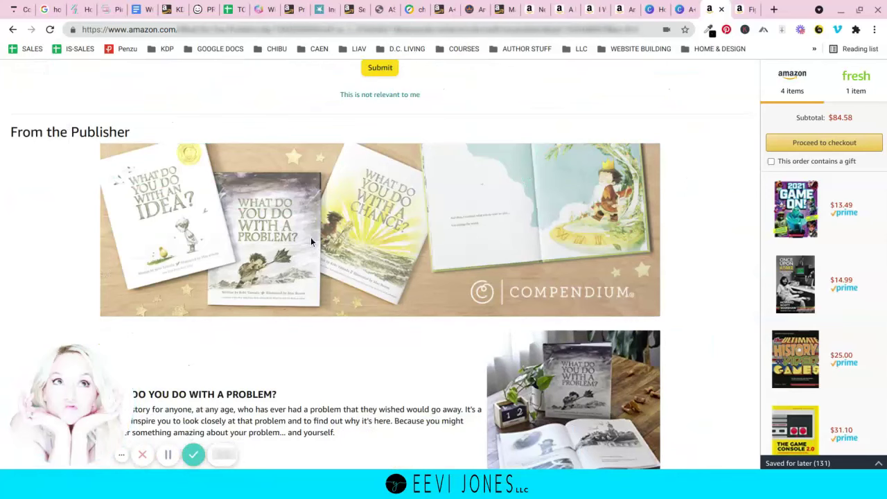
pyautogui.scroll(-1, 318, 207)
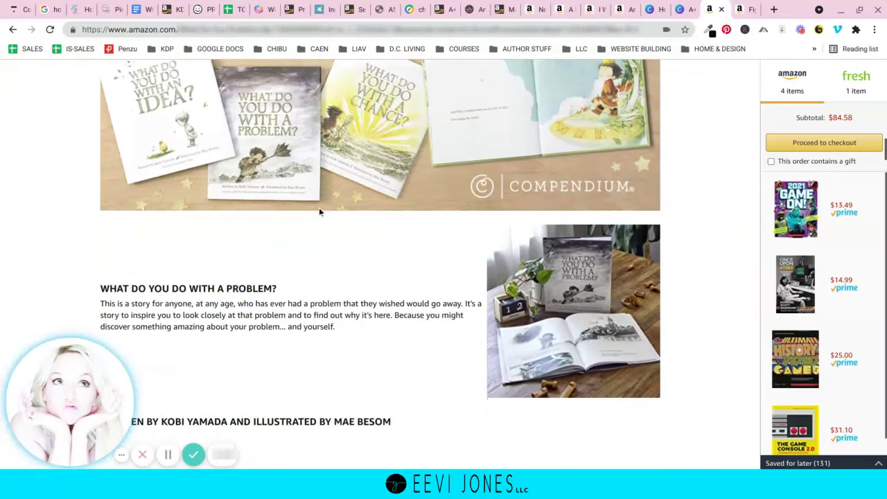
pyautogui.scroll(1, 318, 207)
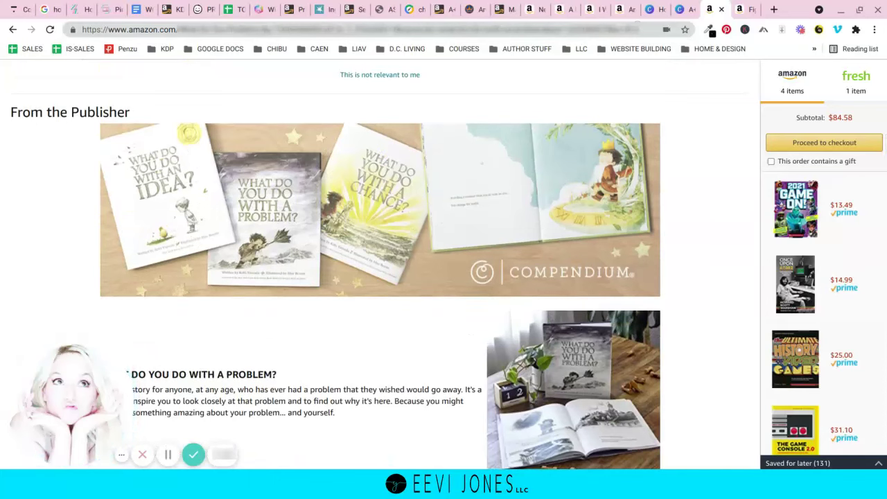
# Step: Bring up the 970 x 300 px A+ KDP design with the five-book Braving the World banner
pyautogui.click(682, 9)
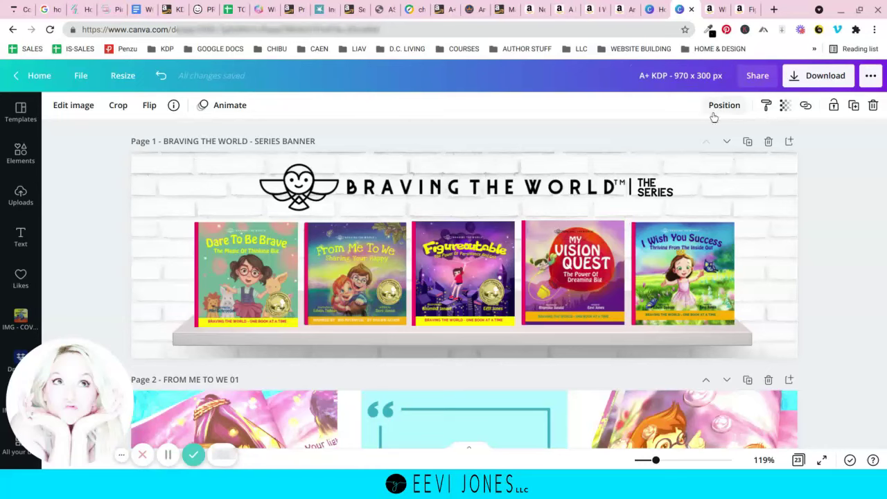
pyautogui.scroll(-1, 585, 187)
pyautogui.scroll(1, 409, 294)
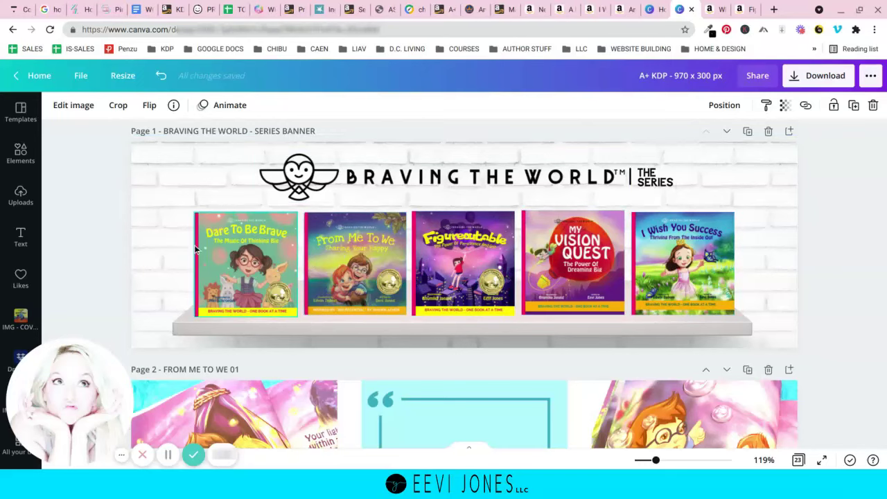
# Step: Go back to the Amazon What Do You Do With a Problem? page and view its From the Publisher spreads
pyautogui.hotkey('ctrl', 'Tab')
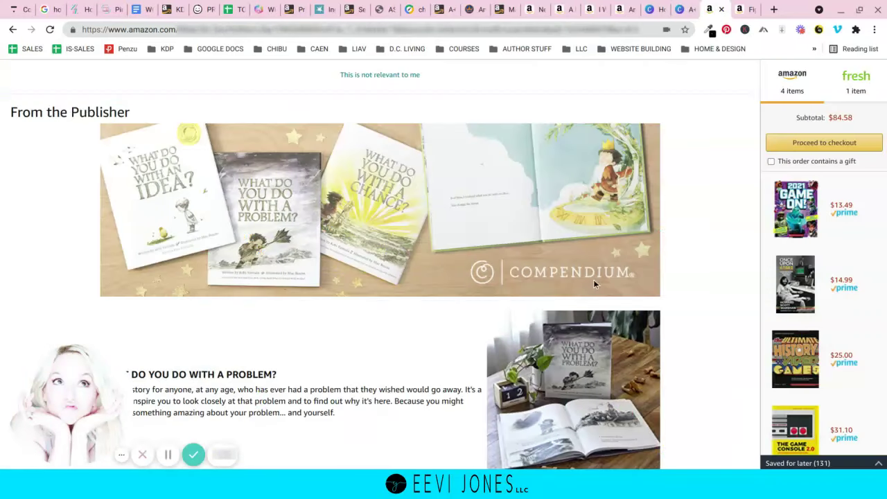
pyautogui.scroll(2, 487, 248)
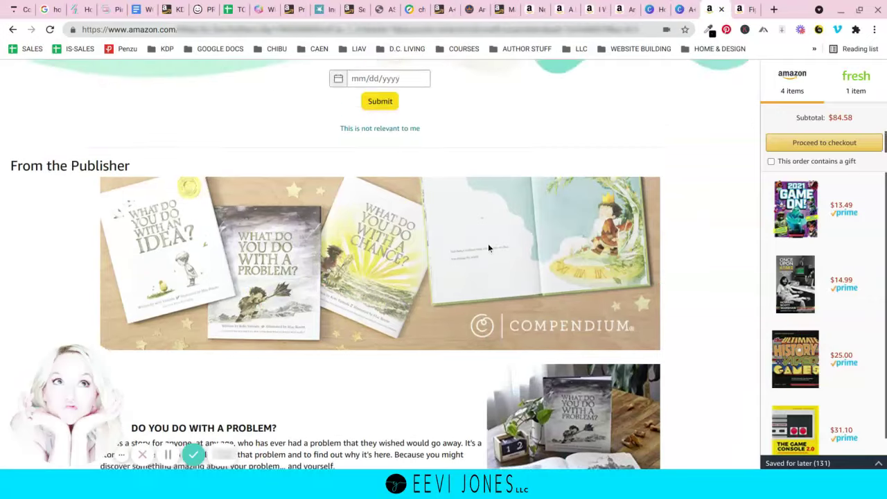
pyautogui.scroll(-5, 487, 247)
pyautogui.scroll(-2, 487, 243)
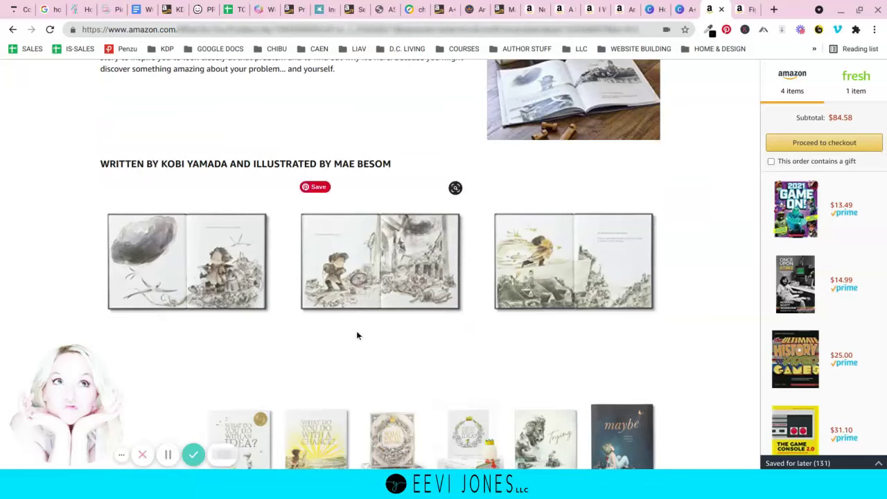
pyautogui.click(314, 186)
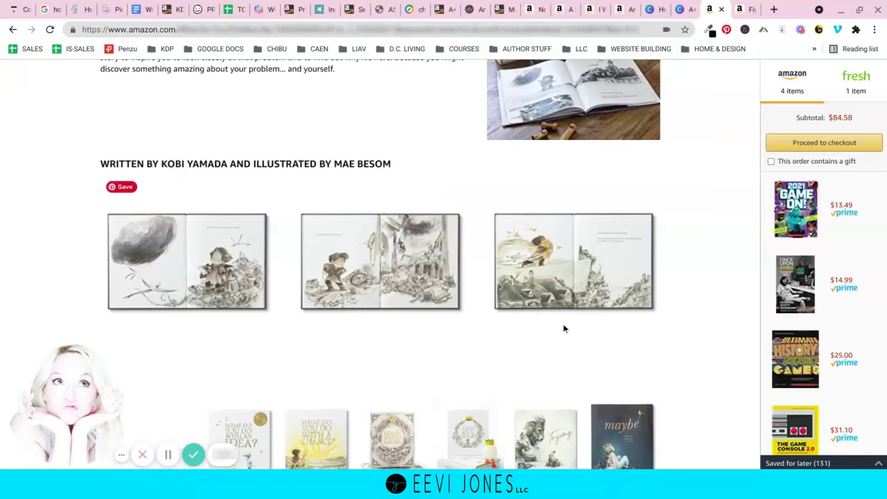
pyautogui.scroll(-2, 491, 291)
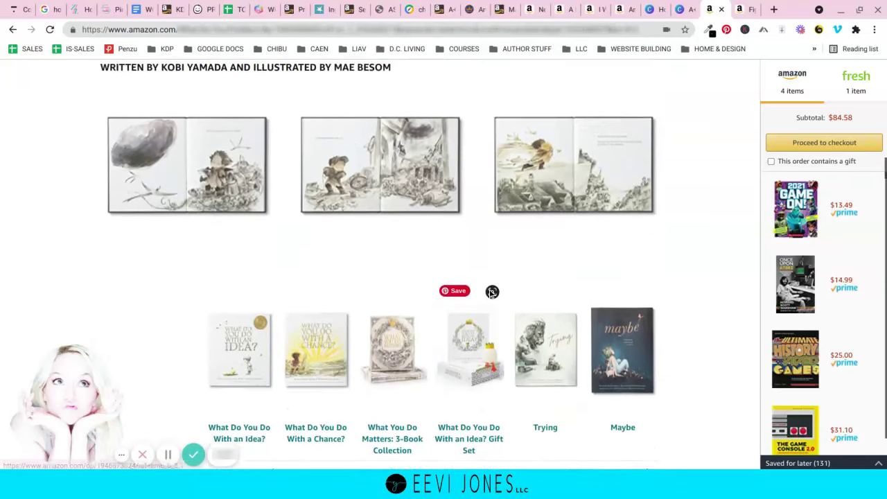
pyautogui.scroll(2, 492, 296)
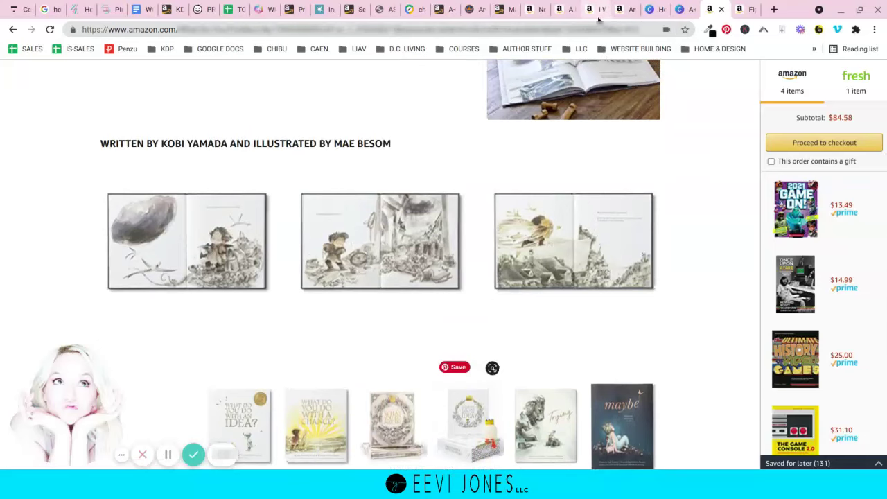
# Step: Return to the Canva A+ design and scroll through its From Me to We quote and illustration pages
pyautogui.click(683, 9)
pyautogui.scroll(-3, 336, 270)
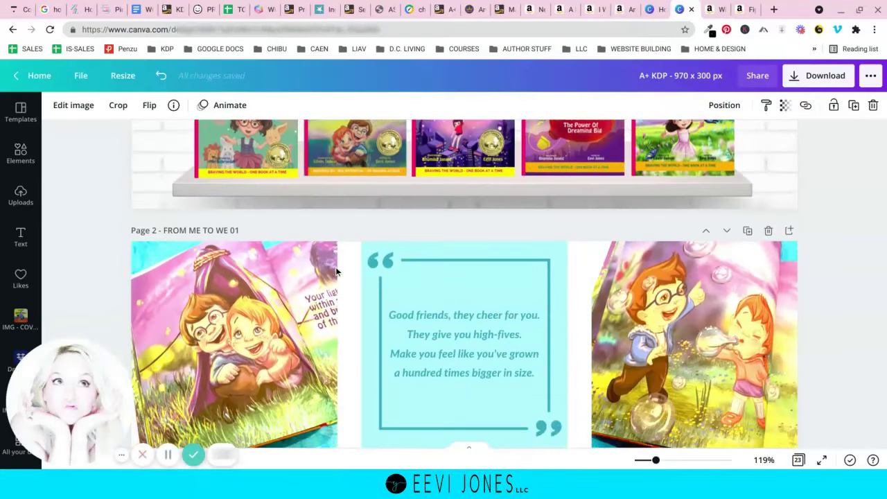
pyautogui.scroll(-4, 336, 270)
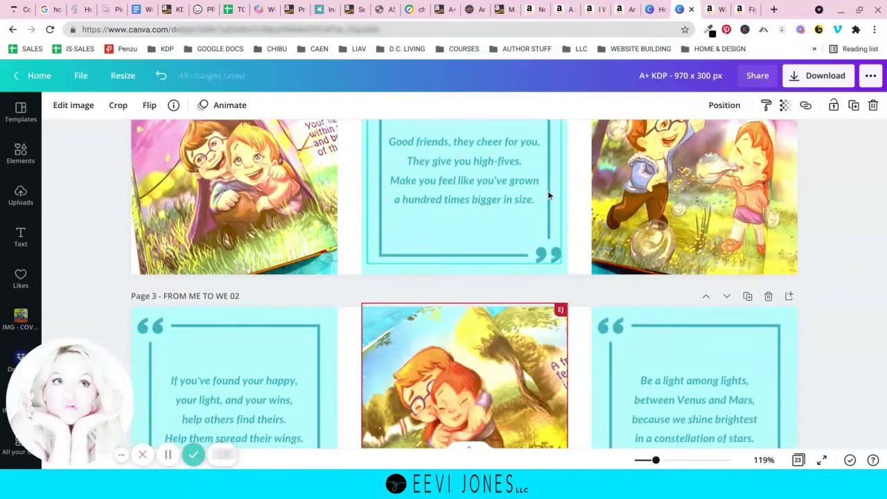
pyautogui.scroll(3, 549, 194)
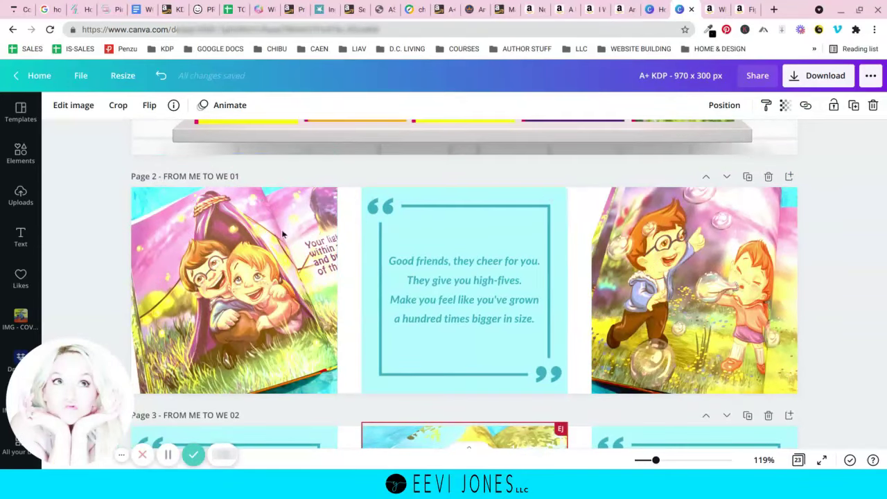
pyautogui.scroll(-1, 291, 234)
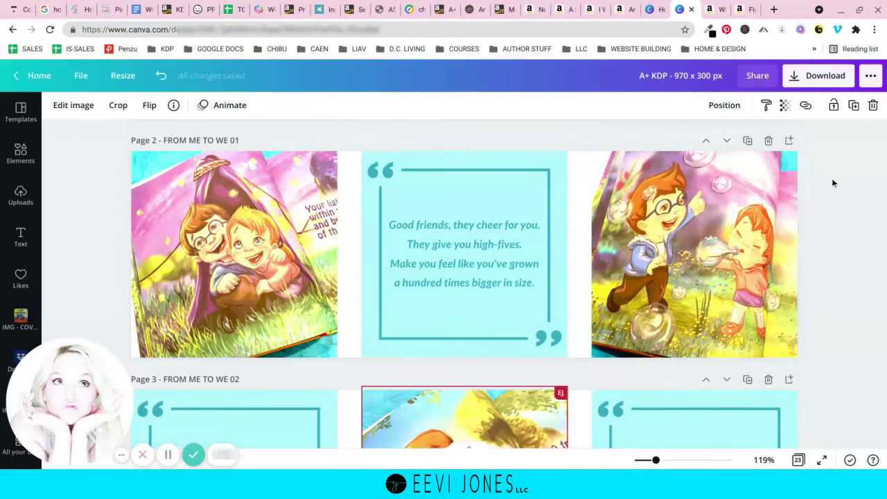
pyautogui.scroll(3, 831, 178)
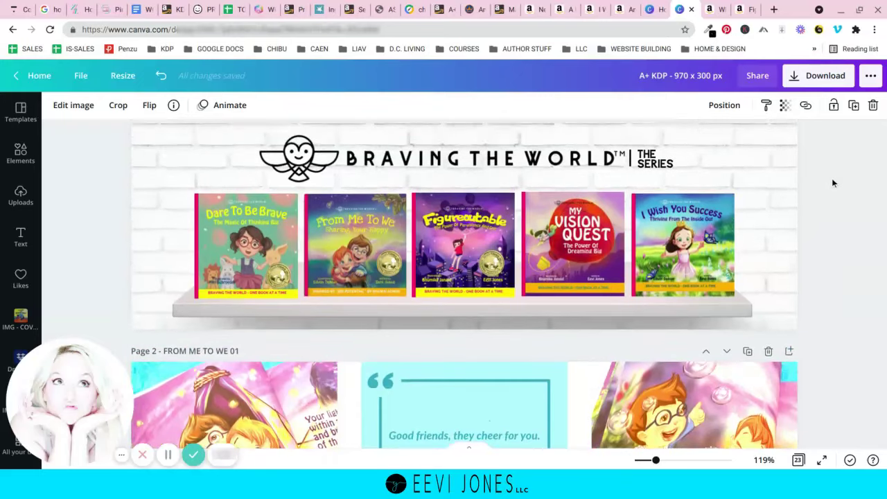
pyautogui.scroll(-3, 831, 178)
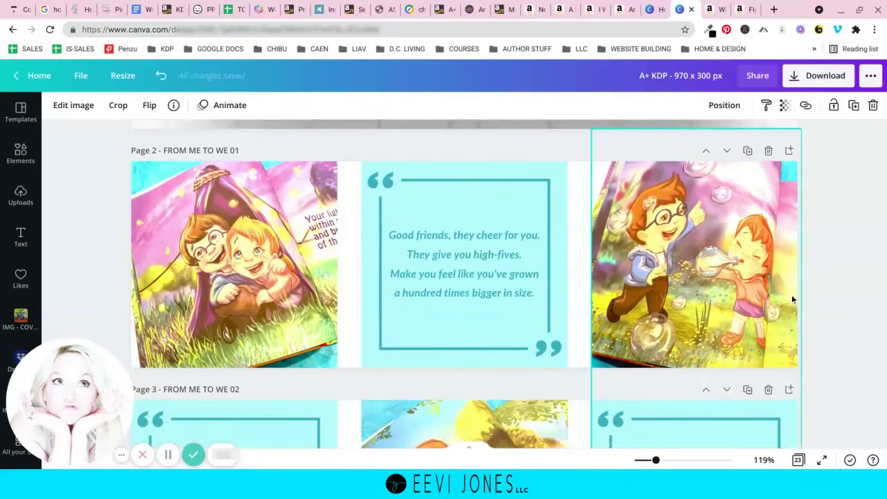
pyautogui.scroll(2, 791, 294)
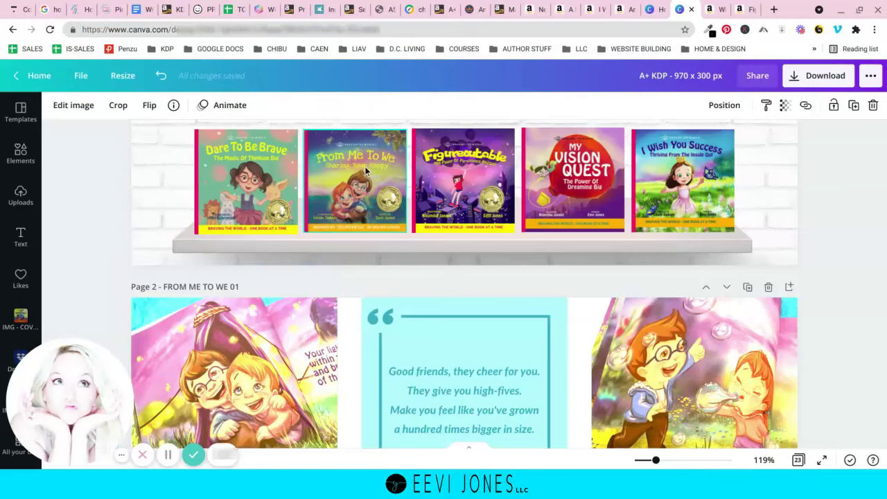
pyautogui.scroll(-1, 424, 288)
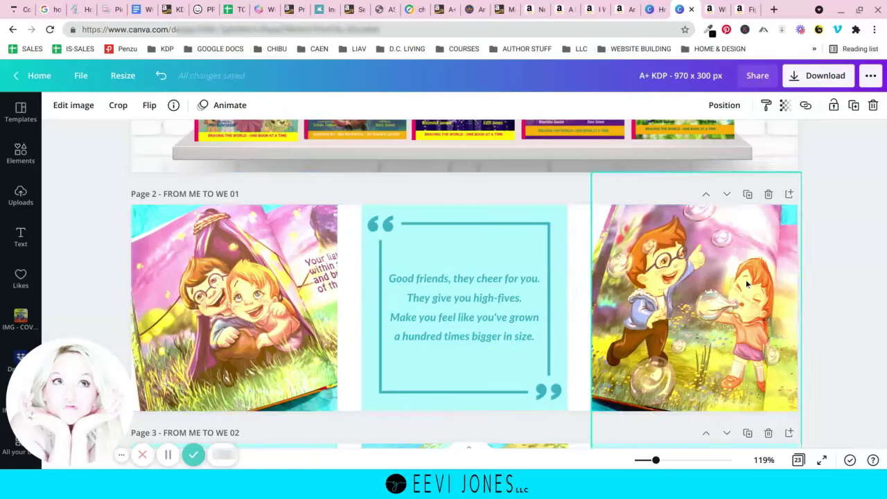
pyautogui.scroll(-1, 776, 278)
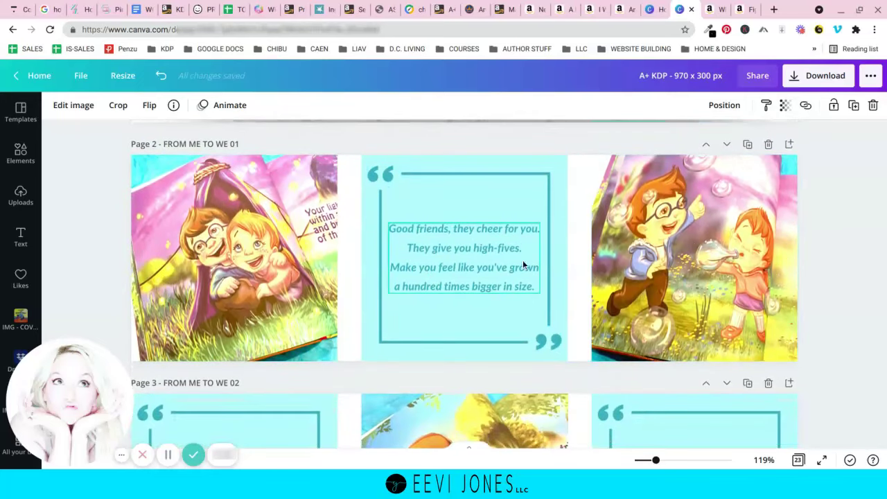
pyautogui.scroll(-4, 474, 227)
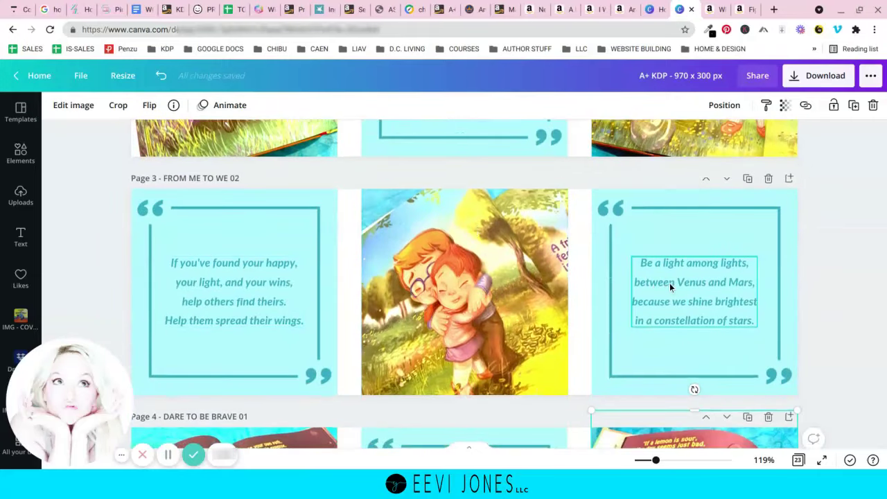
pyautogui.scroll(4, 669, 283)
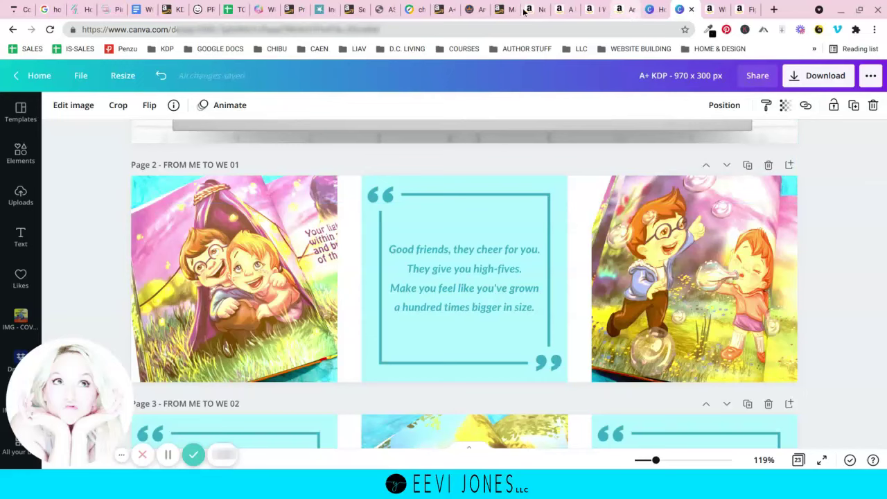
# Step: On KDP Marketing Resources, choose Amazon.com as the marketplace for A+ Content
pyautogui.click(503, 11)
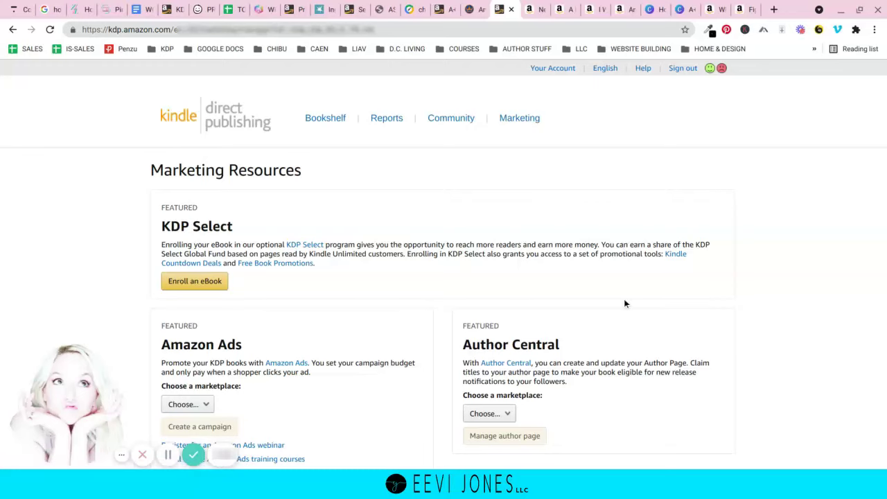
pyautogui.scroll(-4, 623, 304)
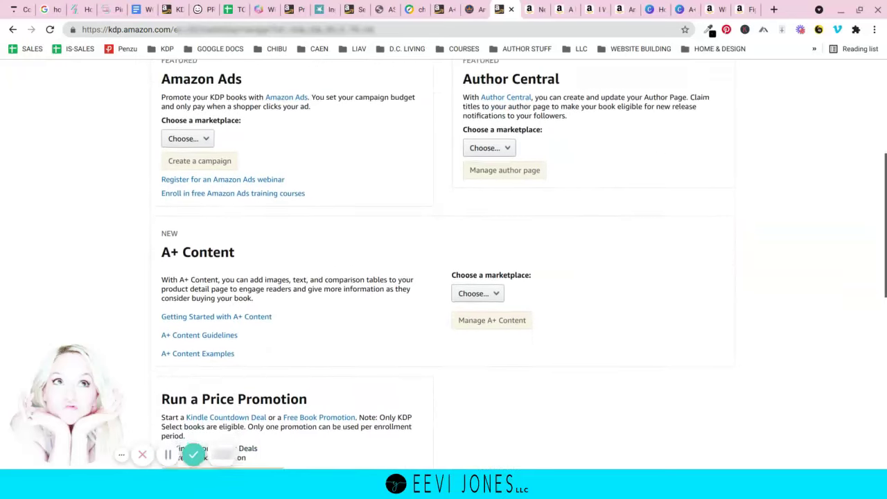
pyautogui.scroll(-1, 227, 193)
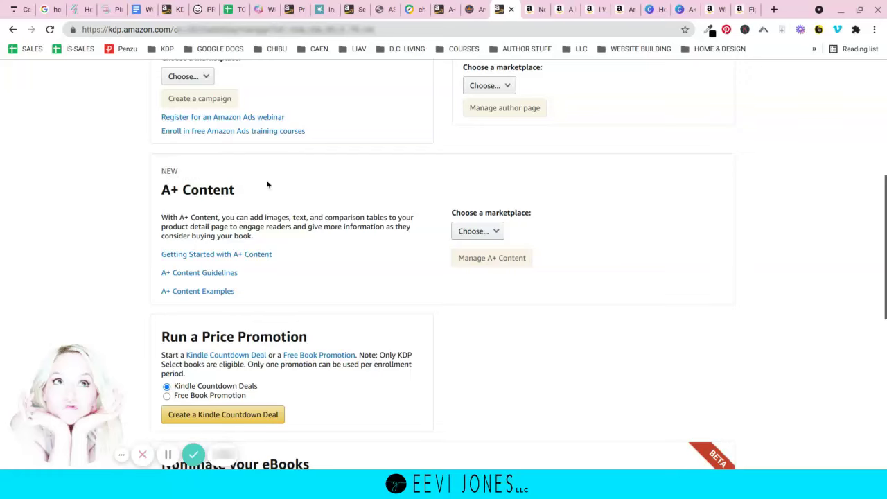
pyautogui.scroll(-1, 362, 267)
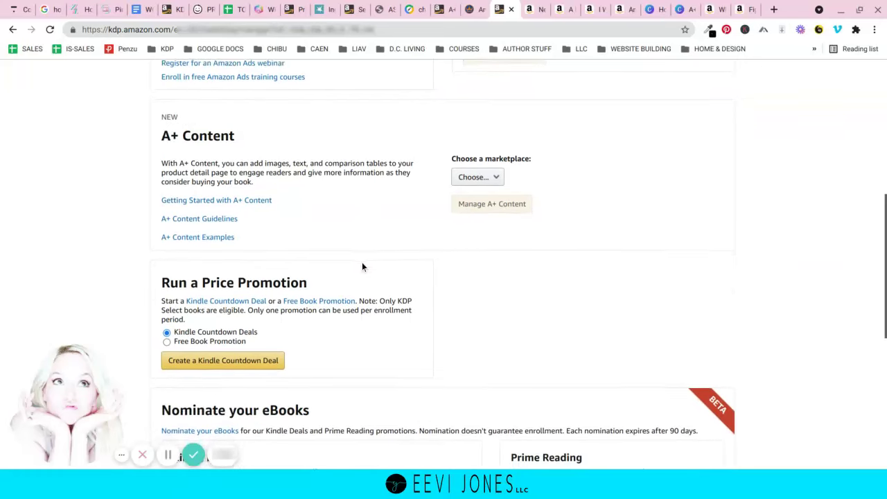
pyautogui.click(496, 176)
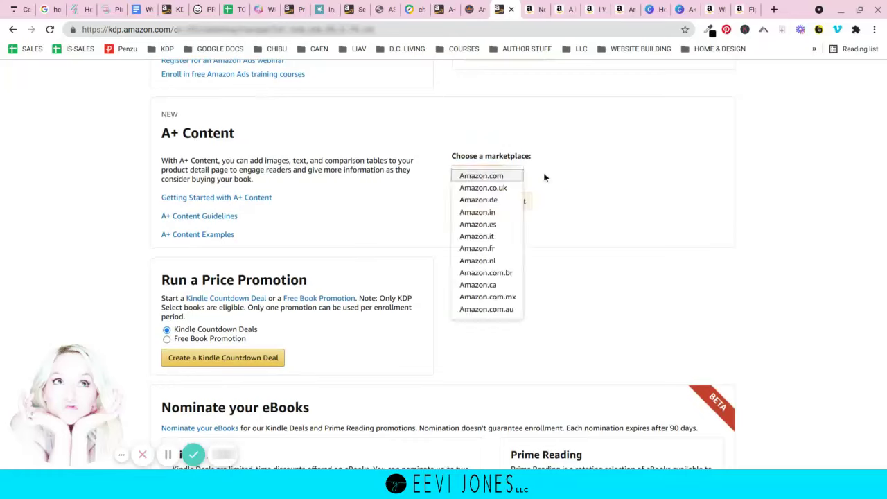
pyautogui.click(489, 178)
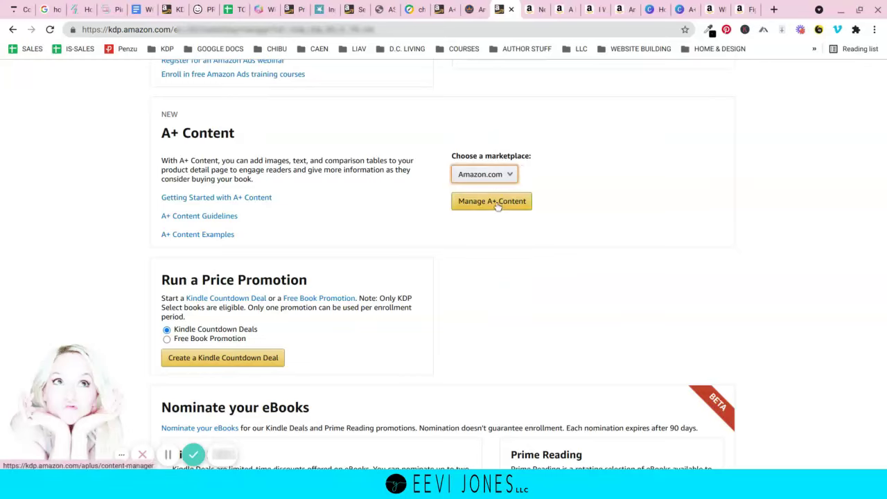
pyautogui.click(496, 206)
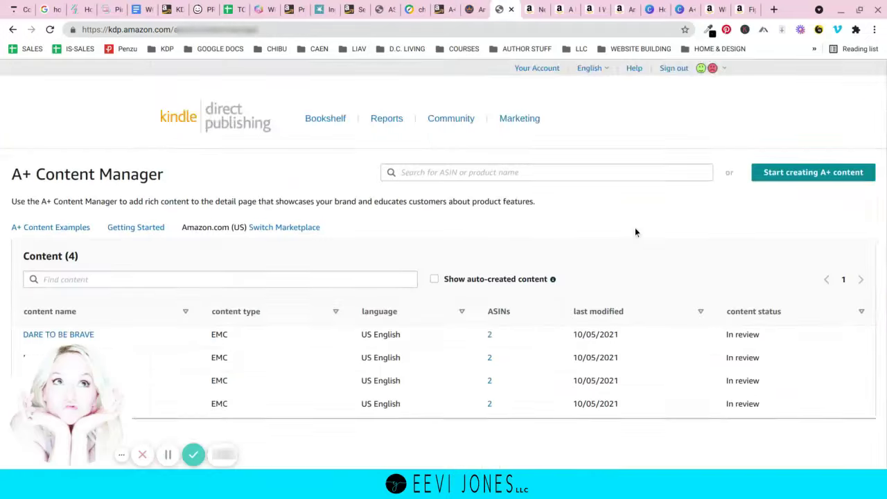
pyautogui.scroll(-1, 634, 228)
pyautogui.scroll(-1, 635, 232)
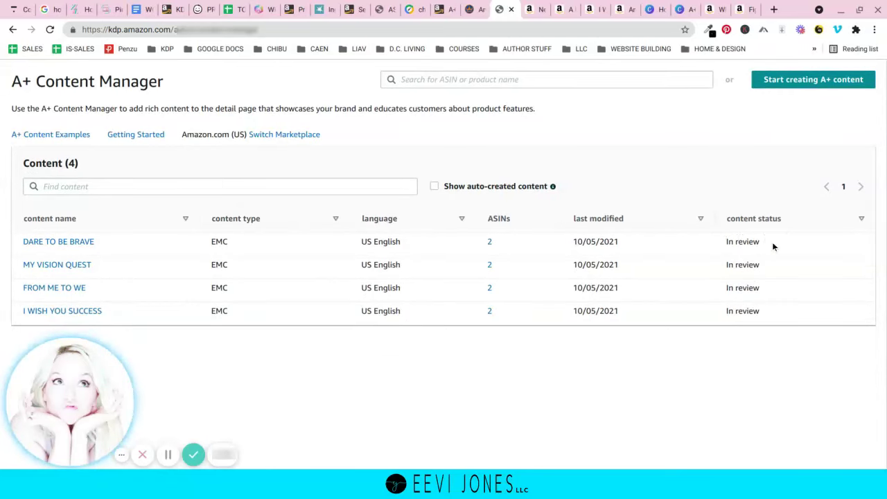
pyautogui.scroll(2, 716, 353)
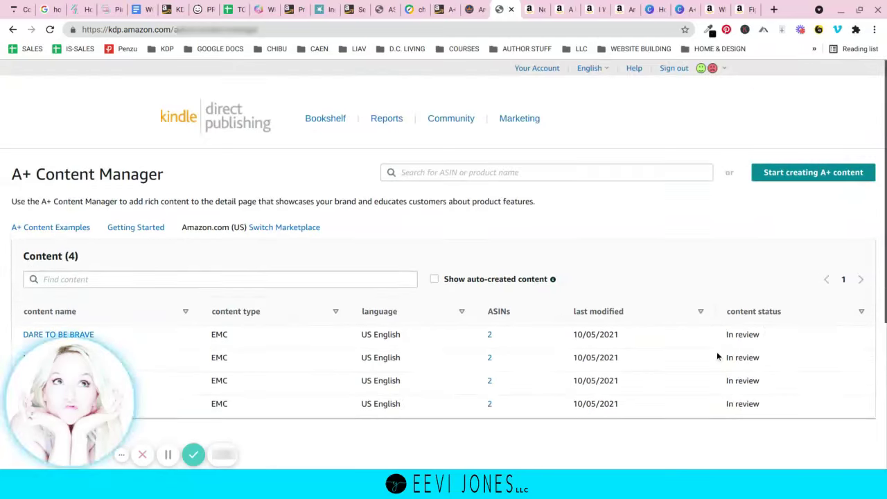
# Step: Start a new A+ content entry named FIGUREOUTABLE, keeping US English as its language
pyautogui.click(807, 173)
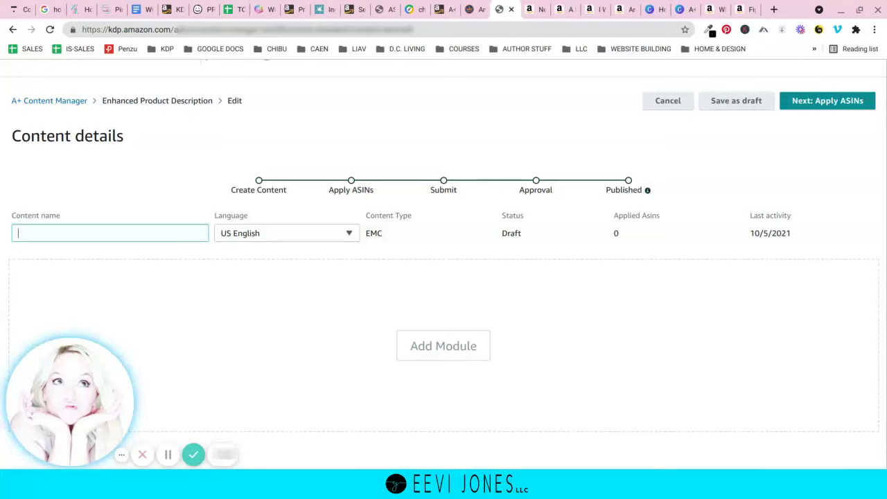
pyautogui.write('FIGUREOUTABLE')
pyautogui.click(271, 239)
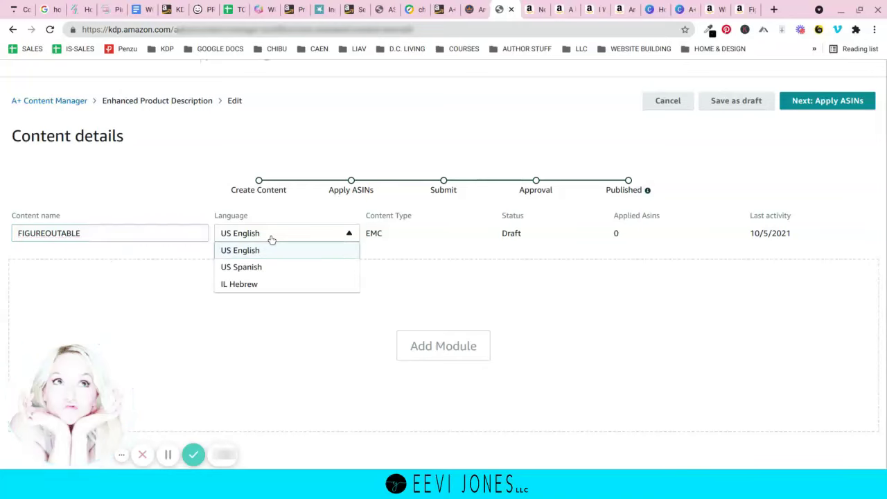
pyautogui.click(280, 240)
pyautogui.scroll(-1, 491, 238)
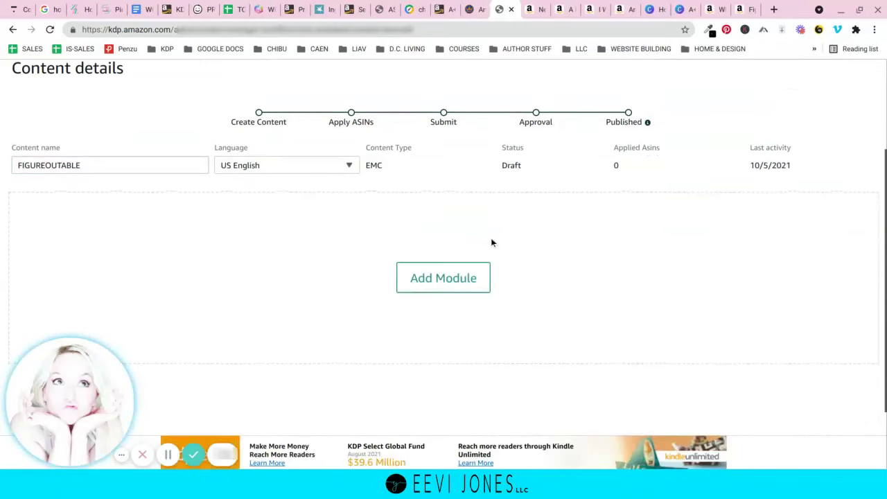
pyautogui.click(428, 280)
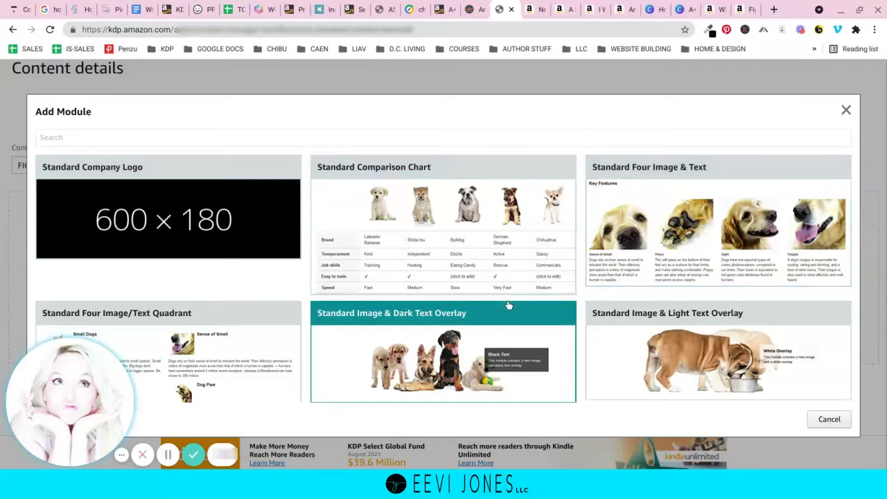
pyautogui.scroll(-2, 507, 304)
pyautogui.scroll(1, 508, 305)
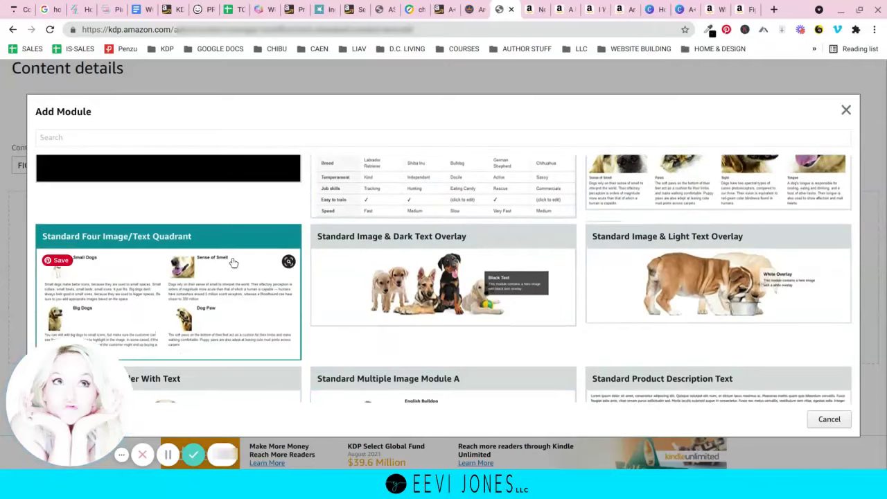
pyautogui.scroll(1, 231, 261)
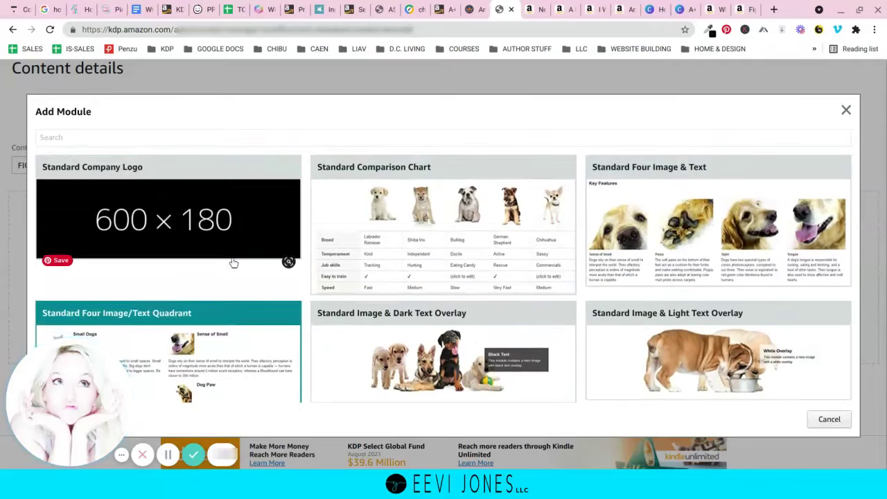
# Step: Switch to the Amazon example book page and view its Kobi Yamada comparison chart and spreads
pyautogui.click(715, 10)
pyautogui.scroll(-5, 465, 262)
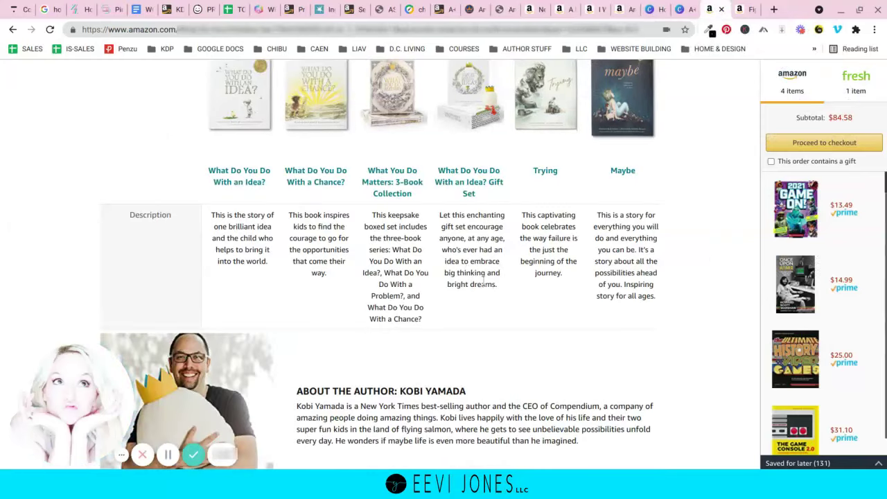
pyautogui.scroll(2, 534, 202)
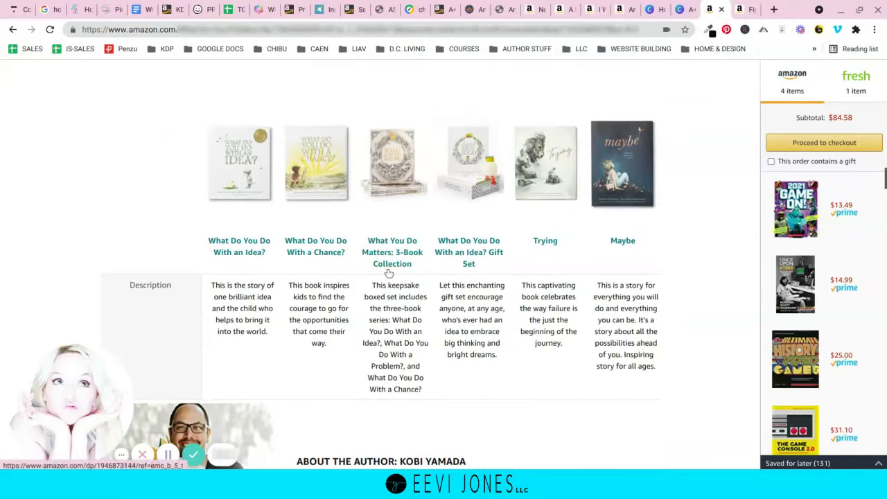
pyautogui.scroll(3, 388, 273)
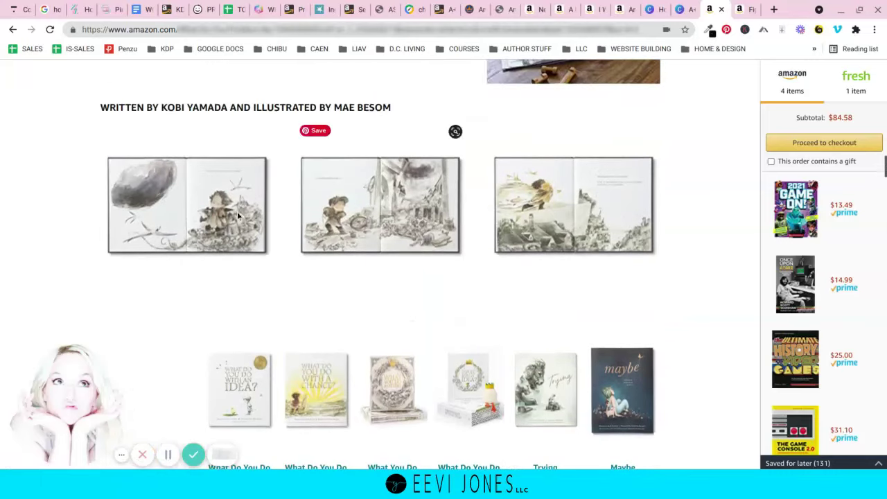
# Step: Return to KDP and scroll the module cards to Standard Image & Light Text Overlay
pyautogui.click(508, 11)
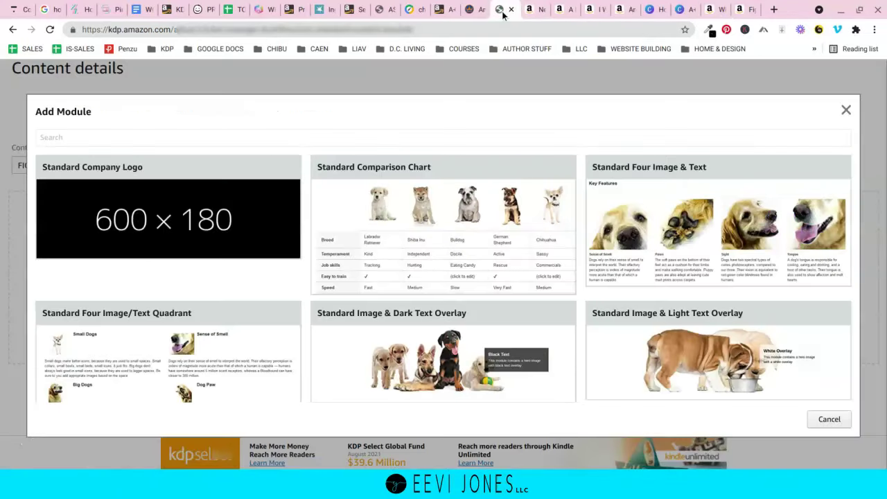
pyautogui.scroll(-2, 654, 230)
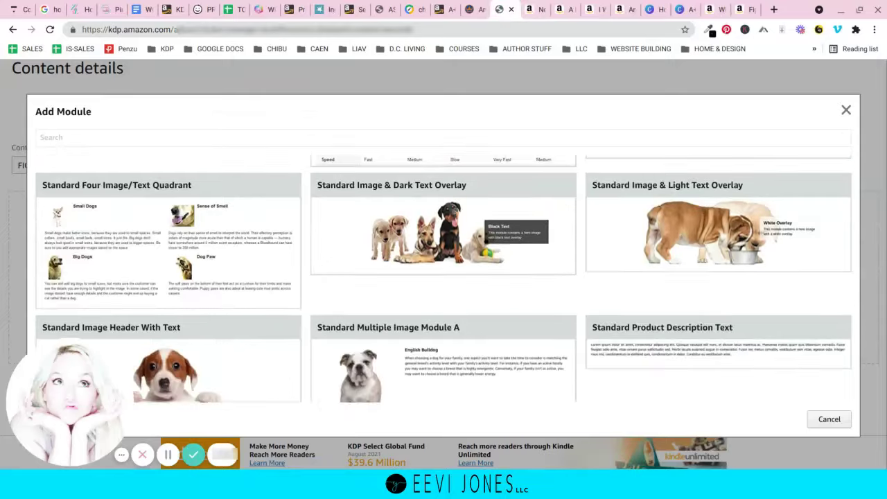
pyautogui.scroll(2, 654, 229)
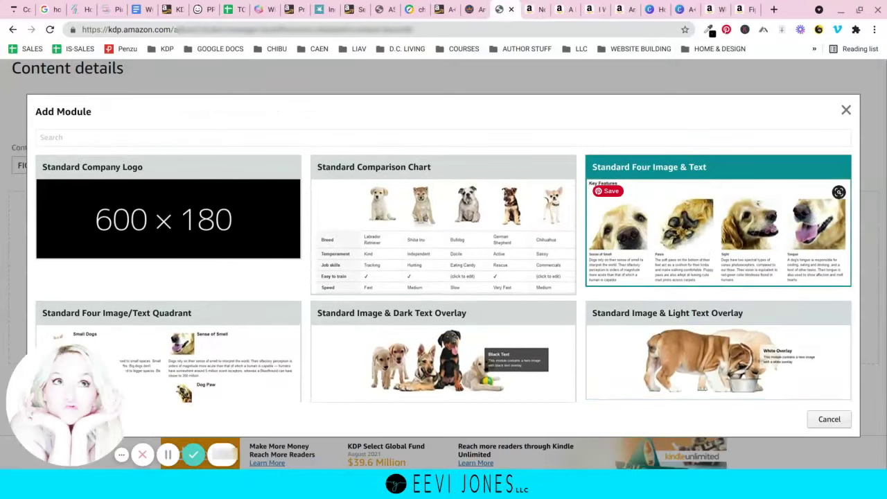
pyautogui.scroll(-8, 654, 229)
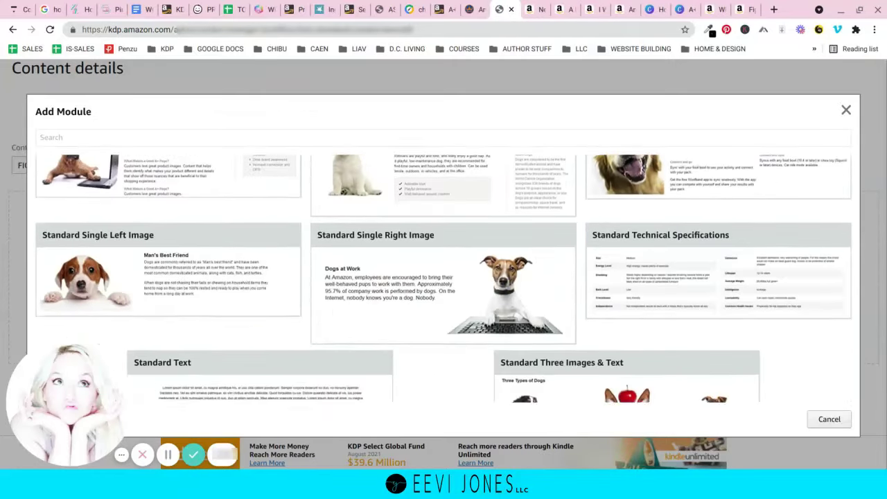
pyautogui.scroll(-2, 654, 229)
pyautogui.scroll(4, 654, 229)
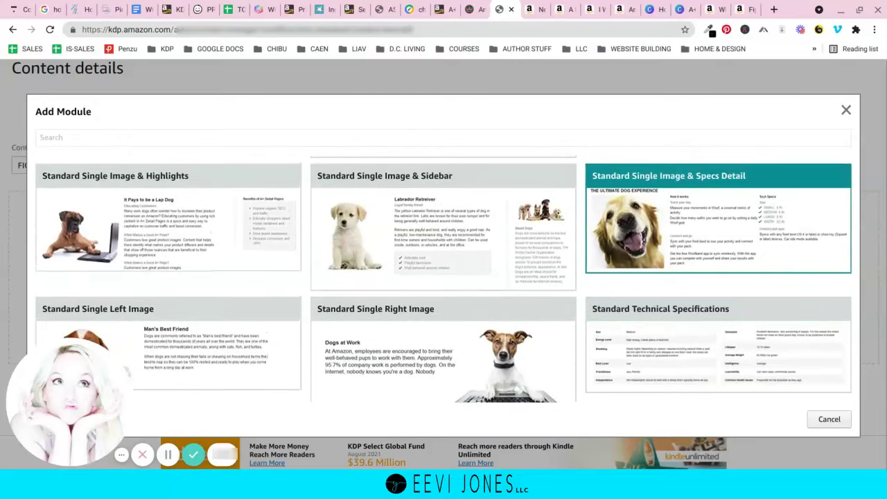
pyautogui.scroll(-6, 642, 266)
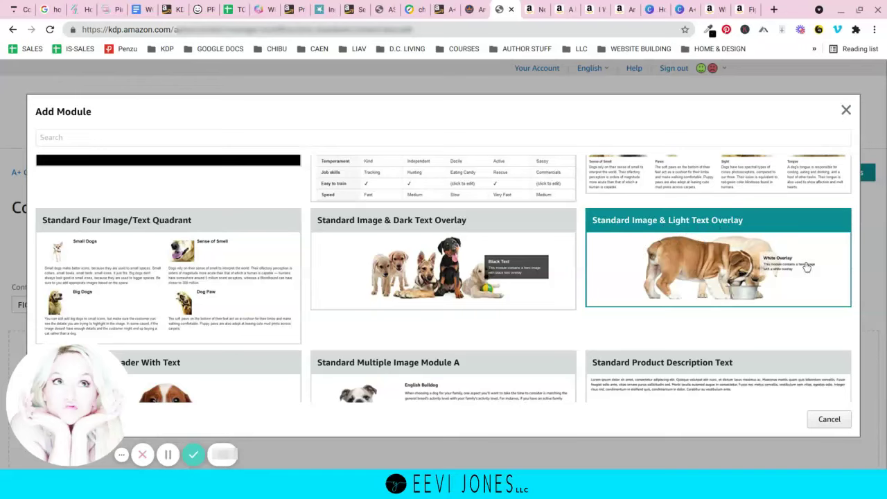
# Step: Add a Standard Image & Light Text Overlay module with the BRAVING THE WORLD - SERIES image and a pasted description
pyautogui.click(708, 272)
pyautogui.scroll(-2, 406, 294)
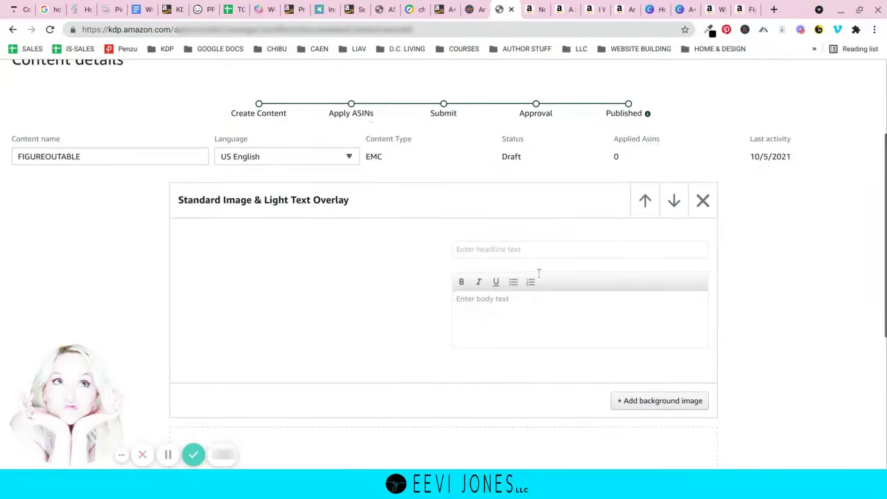
pyautogui.click(643, 403)
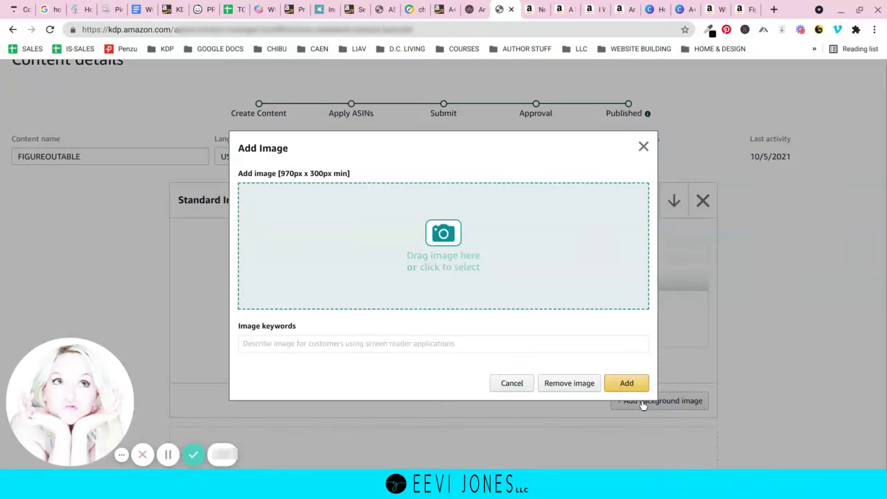
pyautogui.click(443, 232)
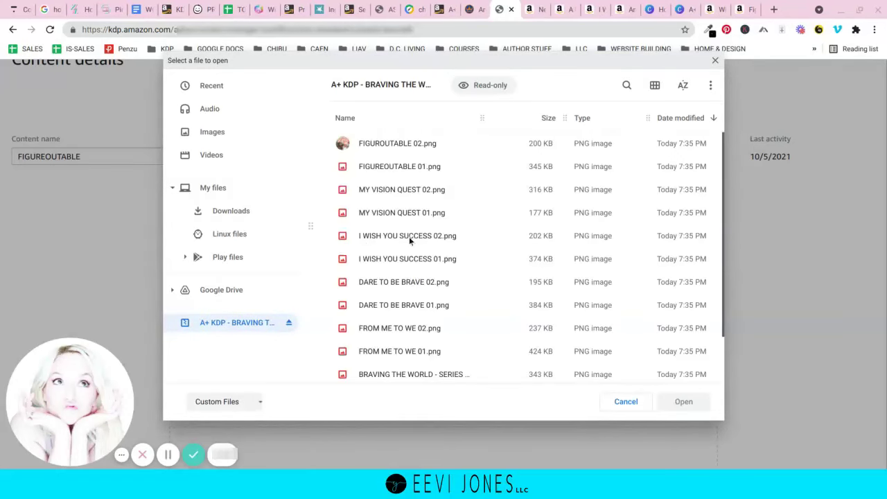
pyautogui.scroll(-2, 410, 240)
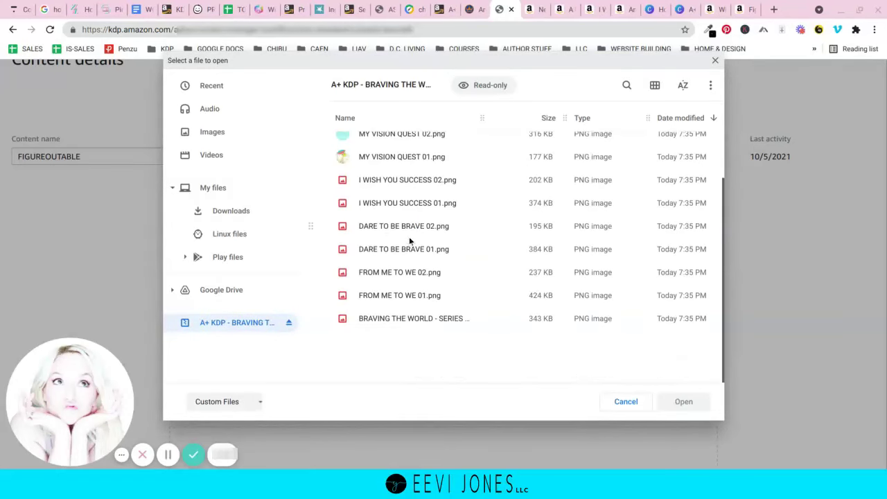
pyautogui.click(398, 320)
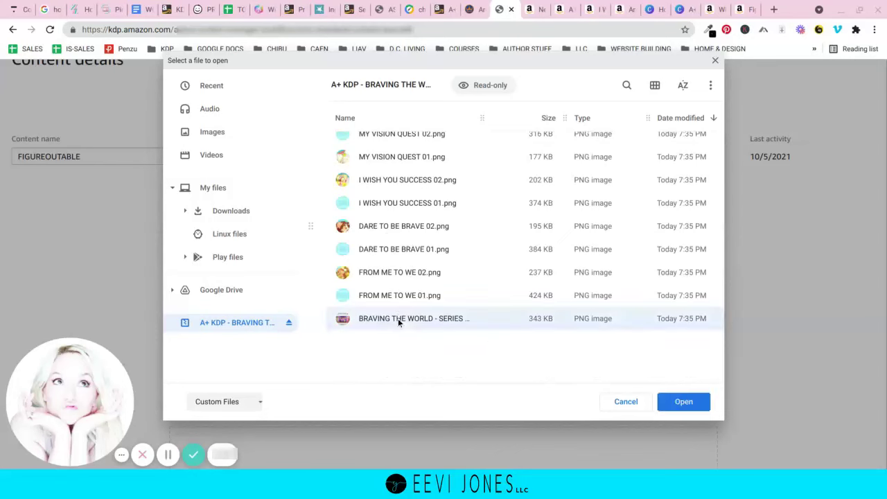
pyautogui.click(683, 403)
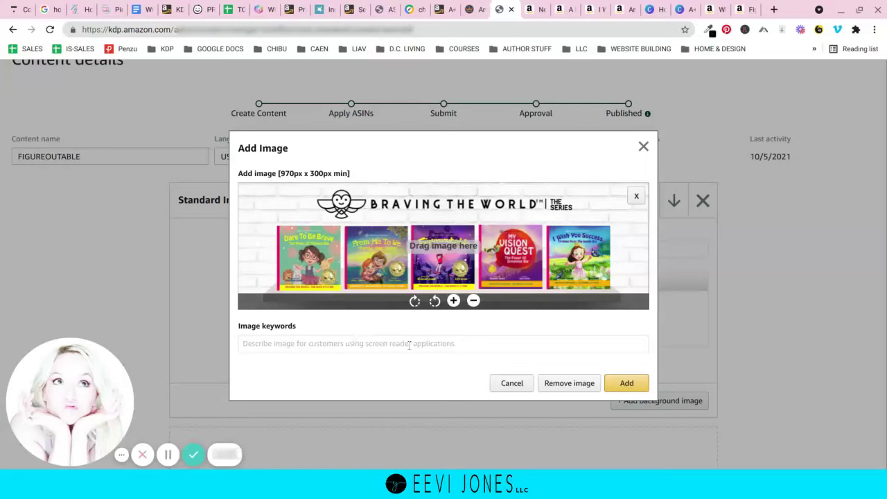
pyautogui.click(457, 341)
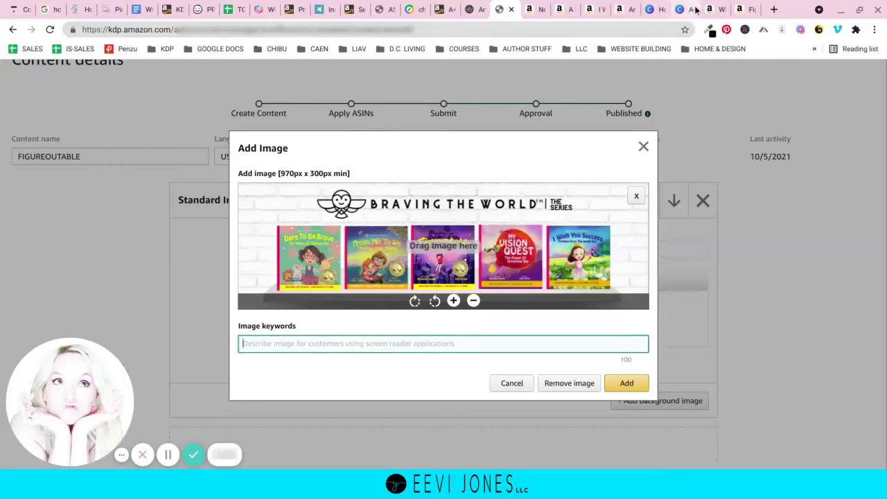
pyautogui.write("Shelf of all the books of the award-winning Braving The World series by children's author Eevi Jones")
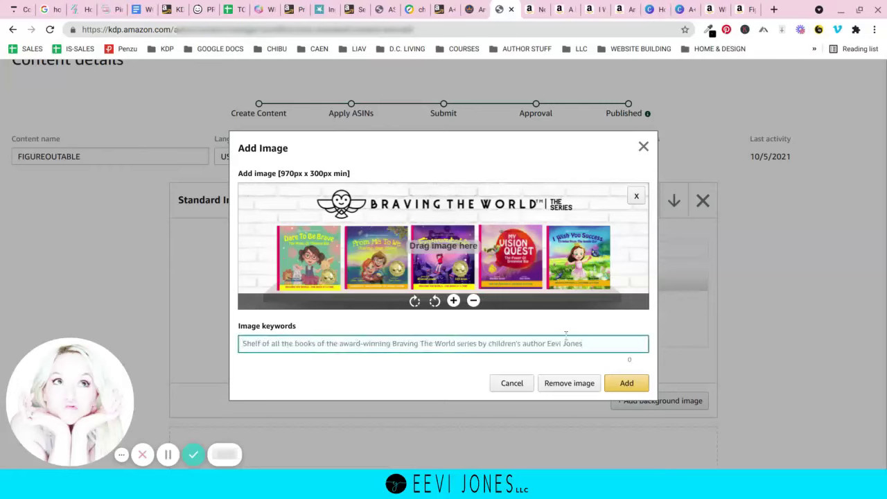
pyautogui.click(620, 385)
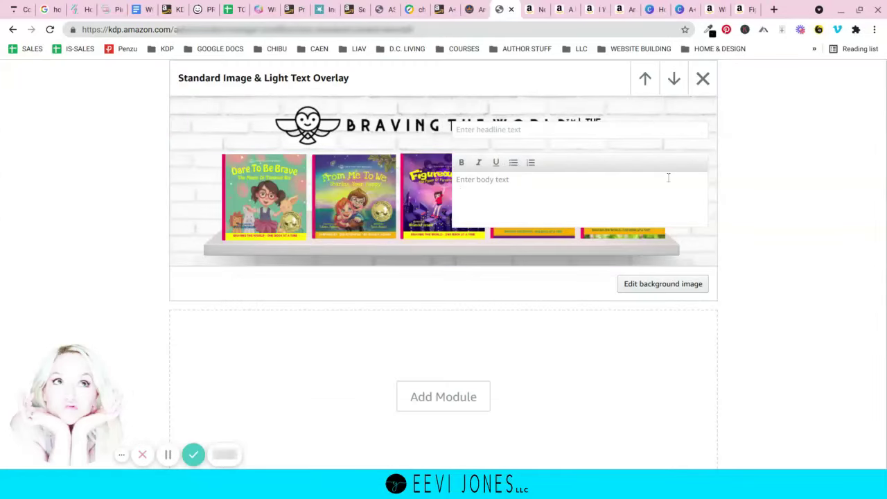
# Step: Add a second Image & Light Text Overlay module with FIGUREOUTABLE 01.png and a pasted screen-reader description
pyautogui.scroll(-3, 593, 210)
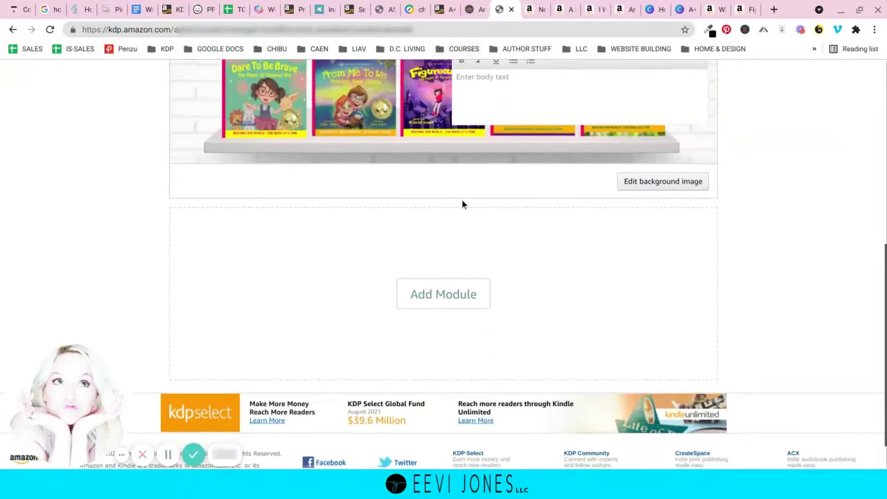
pyautogui.click(447, 297)
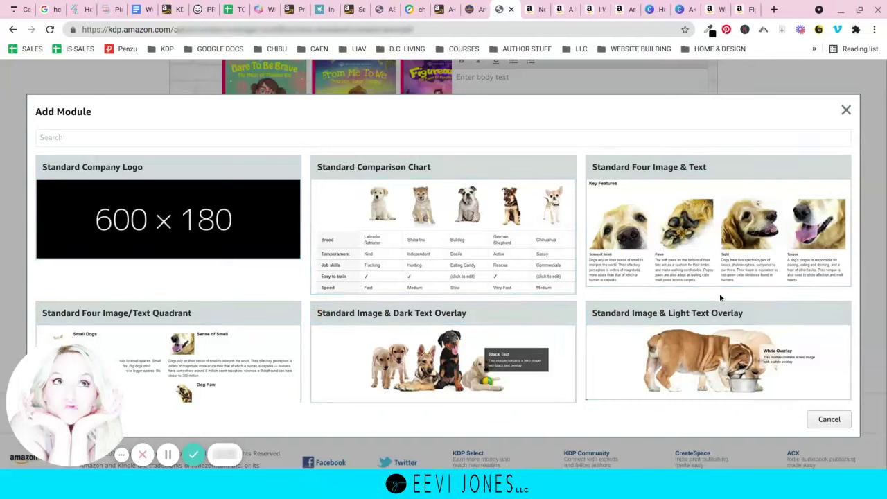
pyautogui.click(671, 358)
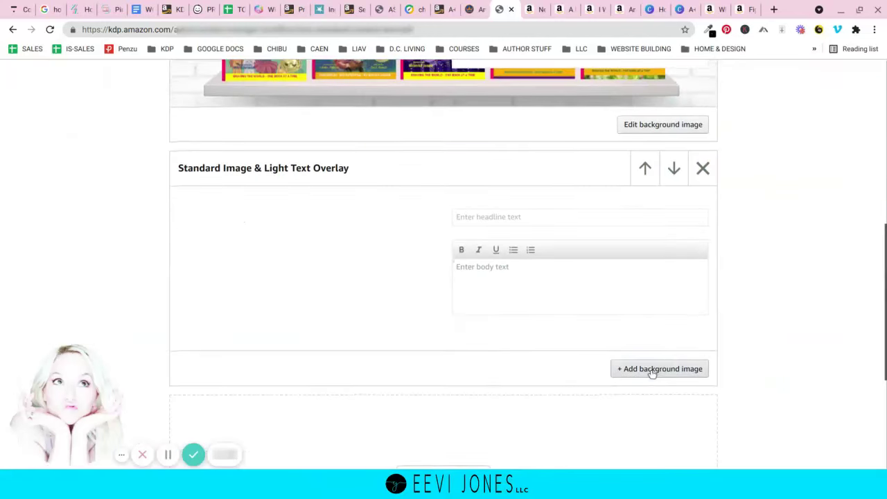
pyautogui.click(652, 370)
pyautogui.click(444, 268)
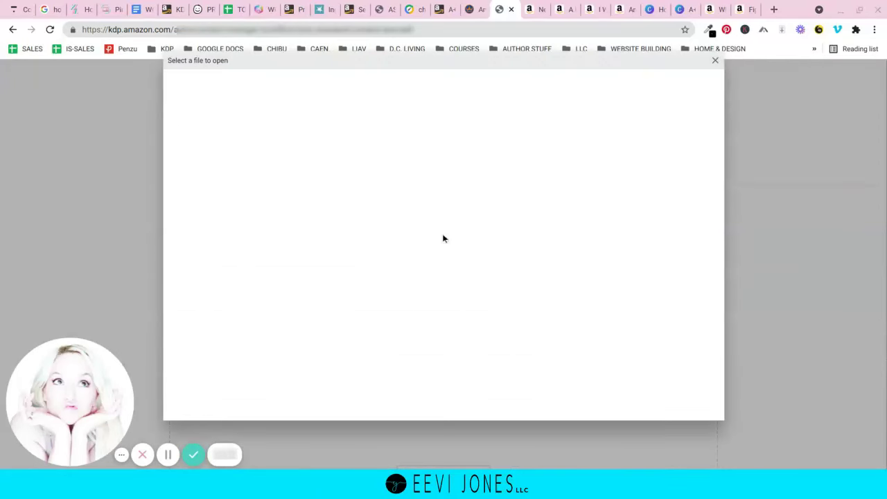
pyautogui.scroll(-2, 526, 256)
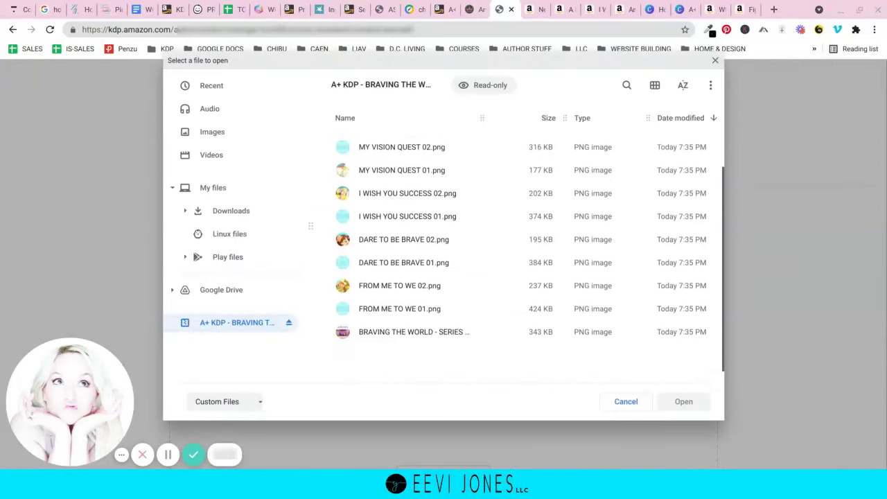
pyautogui.scroll(2, 526, 256)
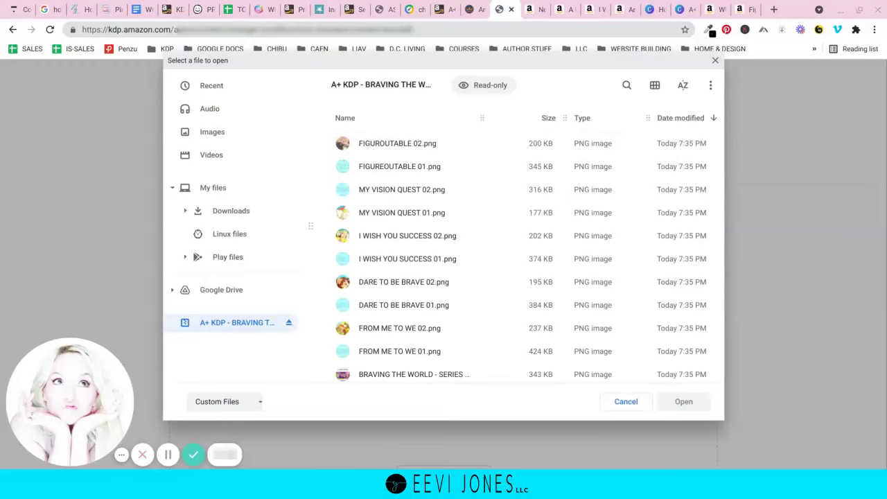
pyautogui.click(392, 168)
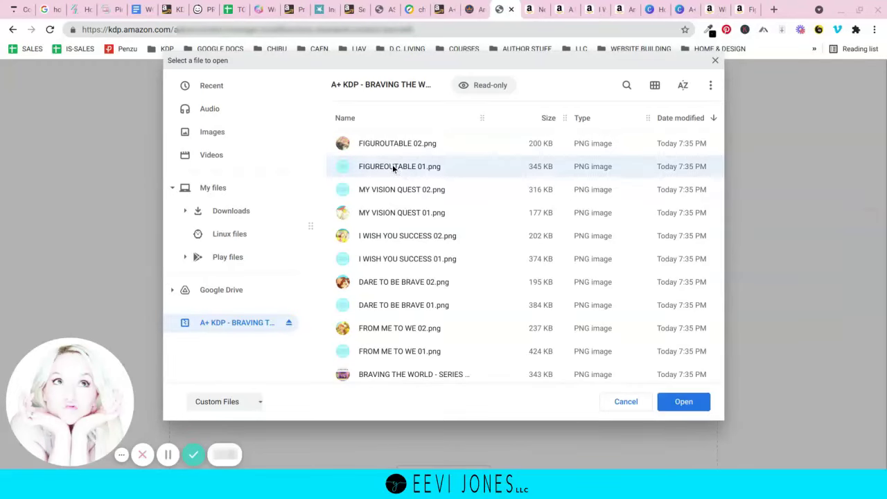
pyautogui.click(683, 401)
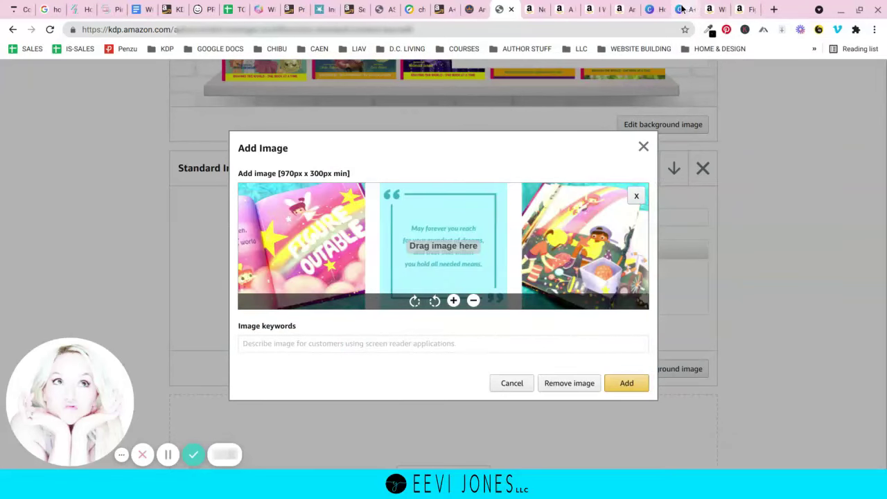
pyautogui.click(354, 343)
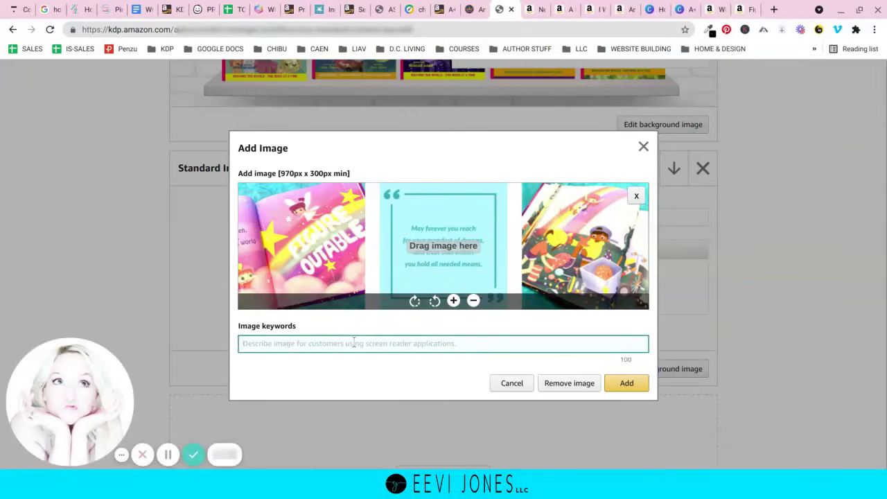
pyautogui.write('Quotes from the illustrated children\'s book "Figureoutable" by award-winning author Eevi Jones')
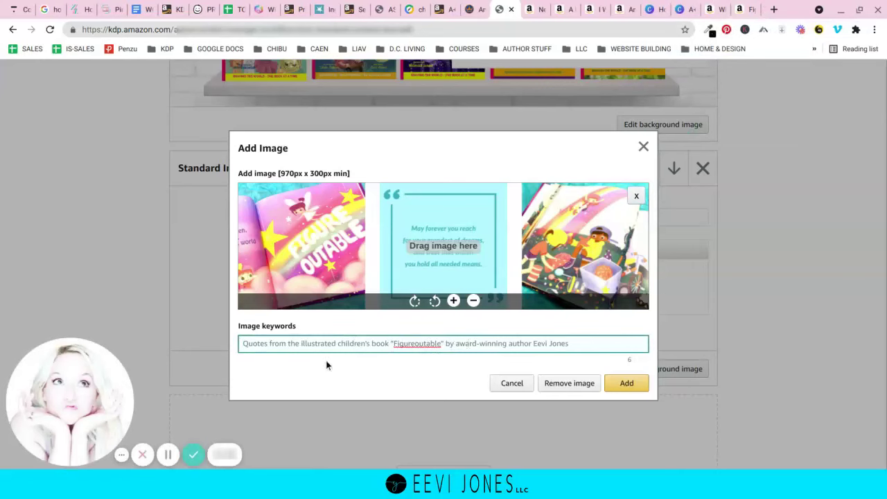
pyautogui.click(626, 383)
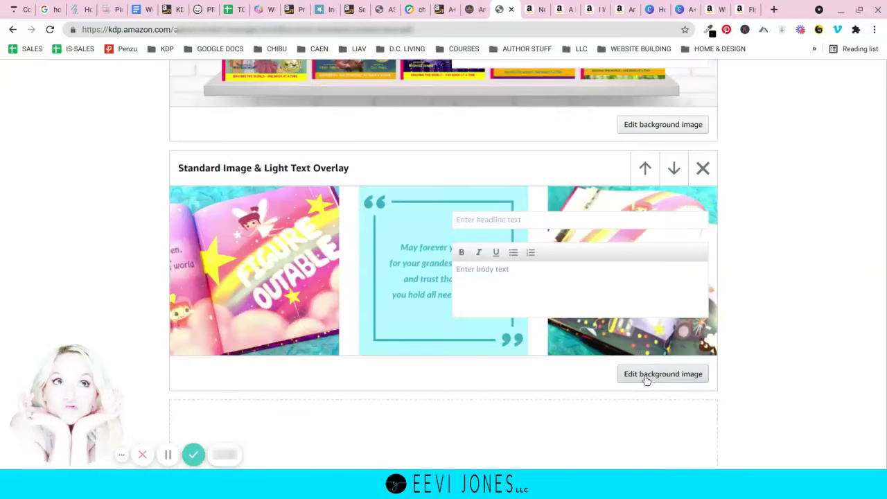
# Step: Add a third Image & Light Text Overlay module with FIGUROUTABLE 02.png and a pasted screen-reader description
pyautogui.scroll(-2, 665, 386)
pyautogui.click(428, 339)
pyautogui.click(775, 366)
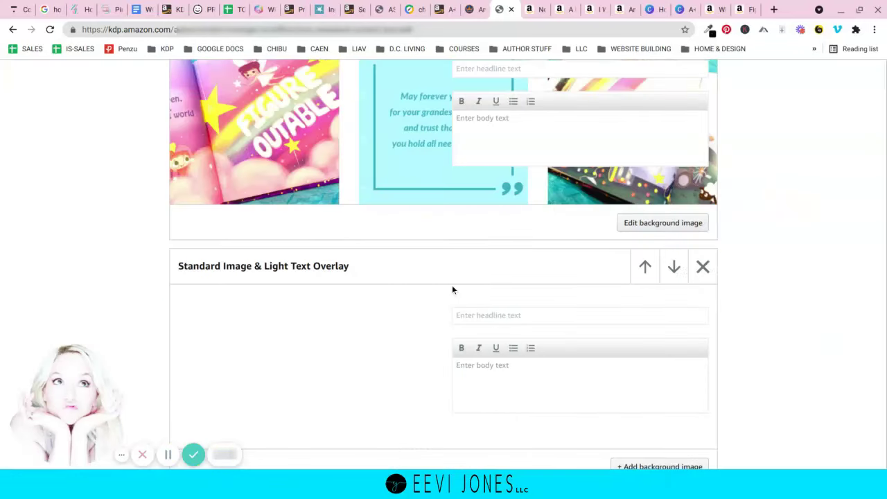
pyautogui.scroll(-2, 568, 340)
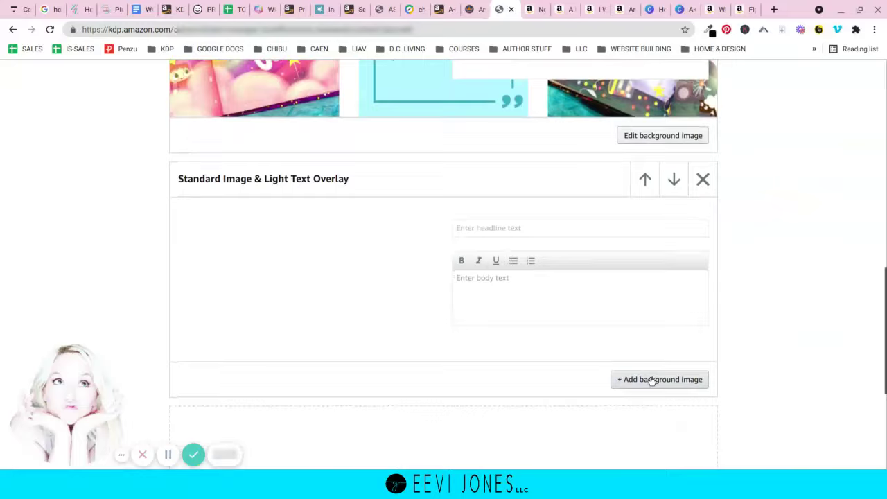
pyautogui.click(651, 378)
pyautogui.click(446, 237)
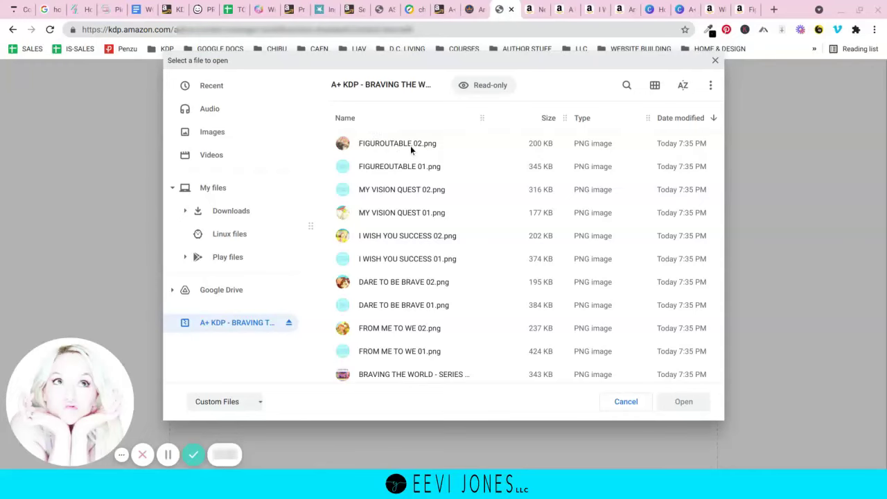
pyautogui.click(400, 143)
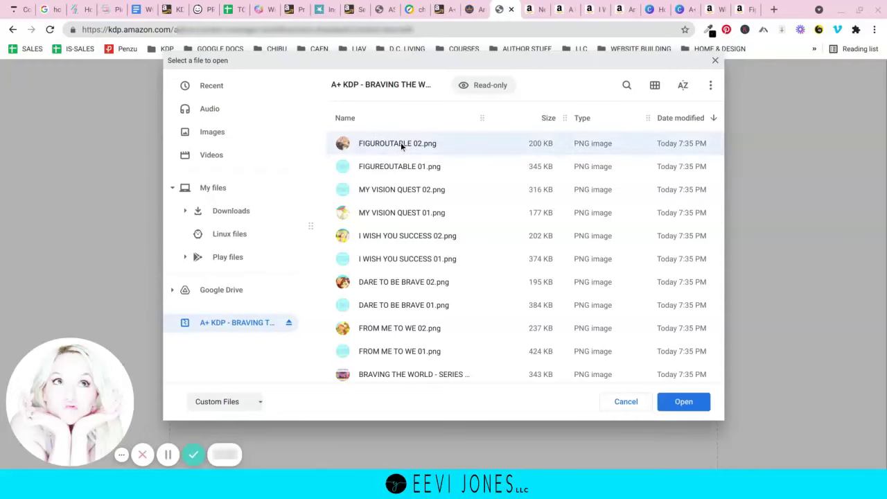
pyautogui.click(683, 402)
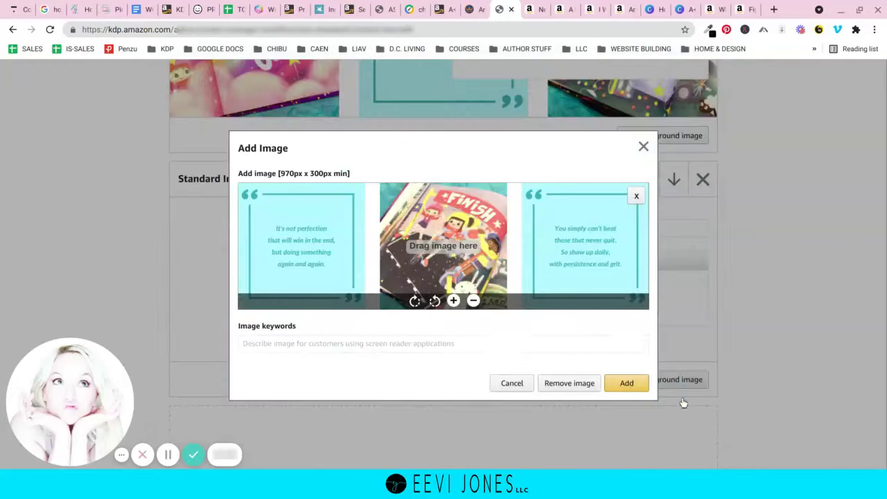
pyautogui.click(369, 343)
pyautogui.write('Quotes from the illustrated children\'s book "Figureoutable" by award-winning author Eevi Jones')
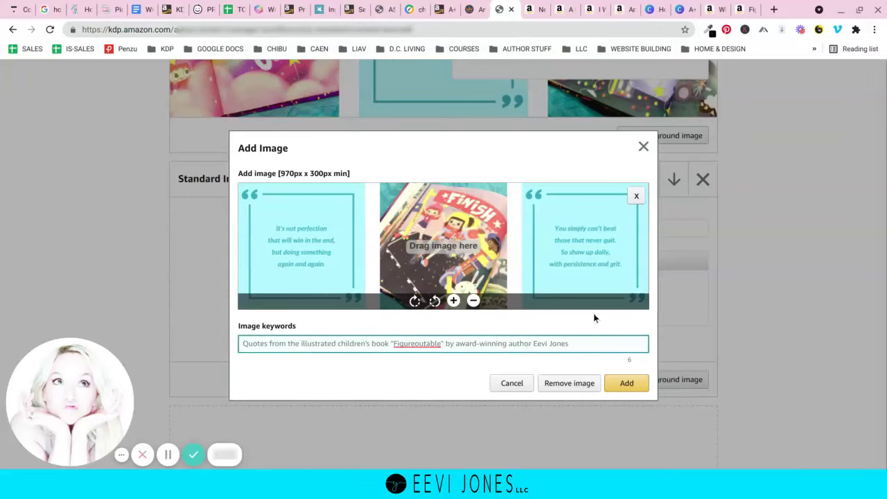
pyautogui.click(626, 383)
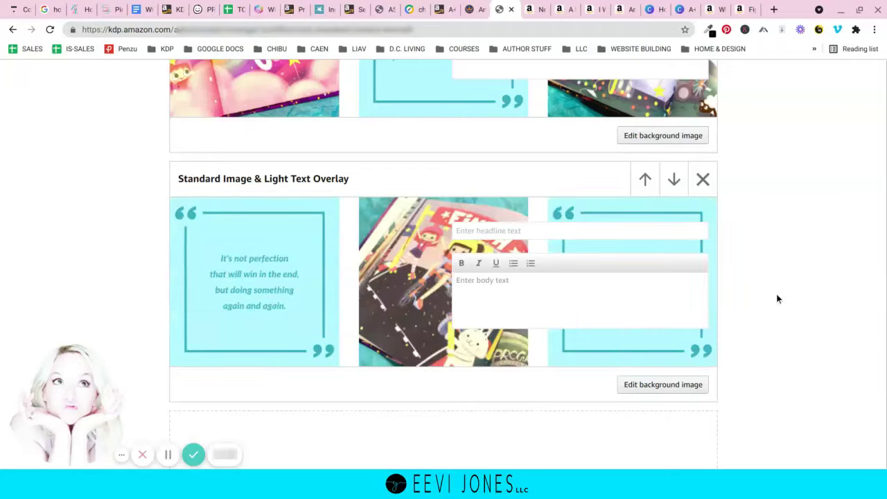
pyautogui.scroll(5, 776, 293)
# Step: Move the fairy module down and back up, keeping the Braving the World bookshelf module first
pyautogui.scroll(1, 777, 298)
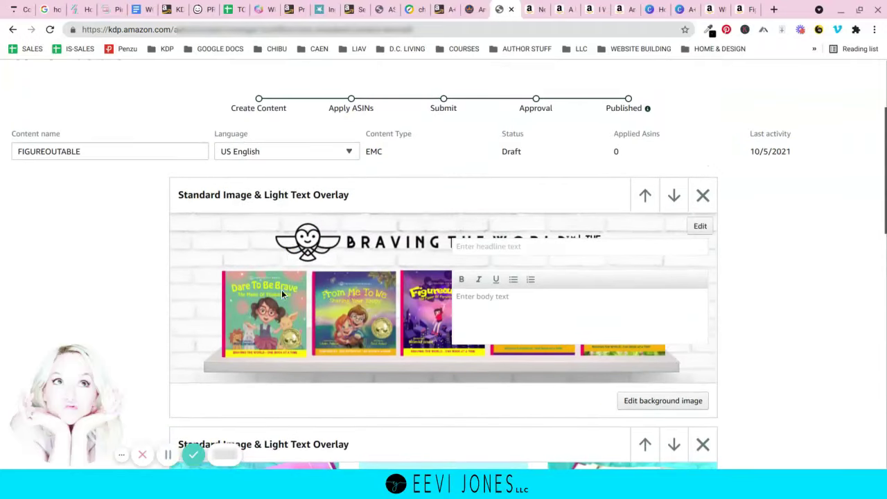
pyautogui.scroll(-3, 291, 289)
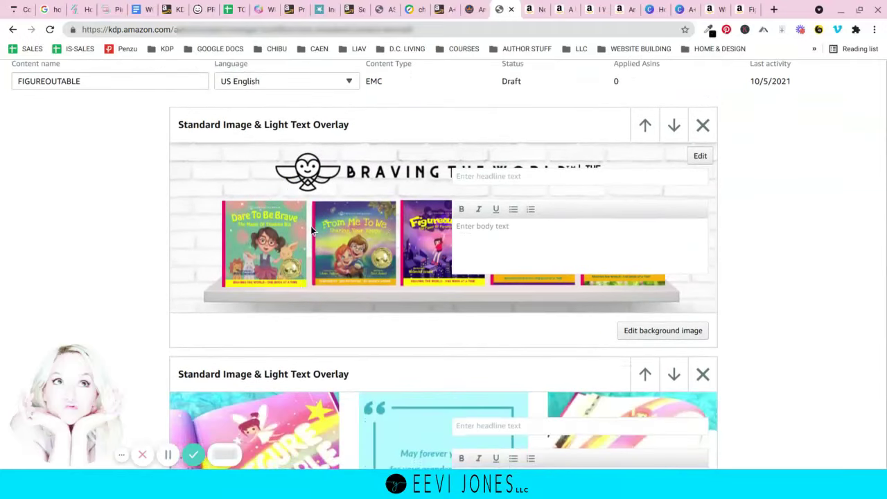
pyautogui.scroll(-4, 396, 182)
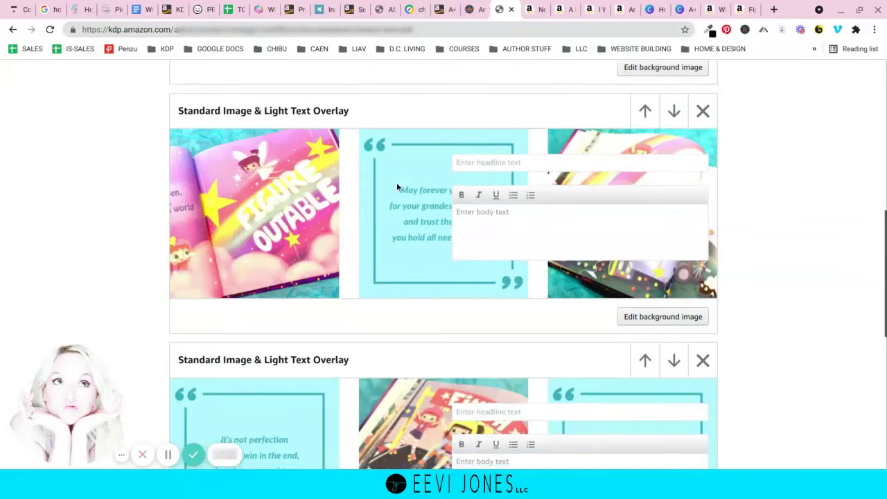
pyautogui.scroll(-3, 389, 213)
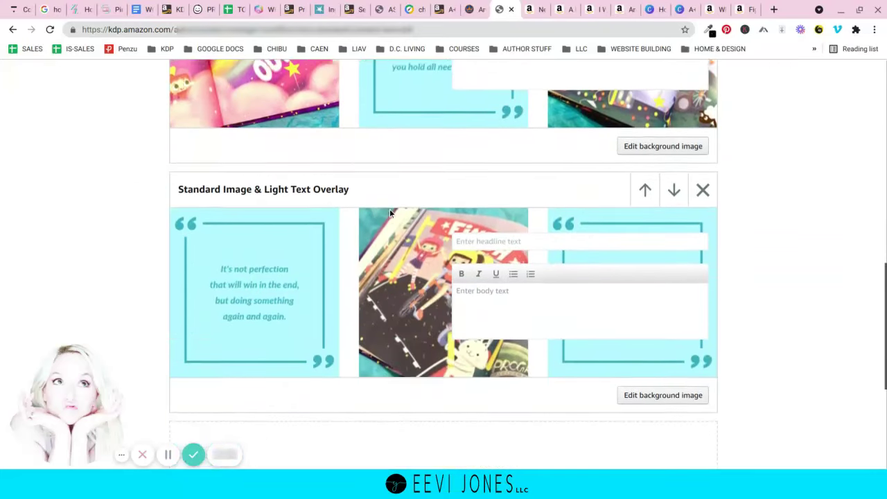
pyautogui.scroll(12, 449, 275)
pyautogui.scroll(-5, 448, 273)
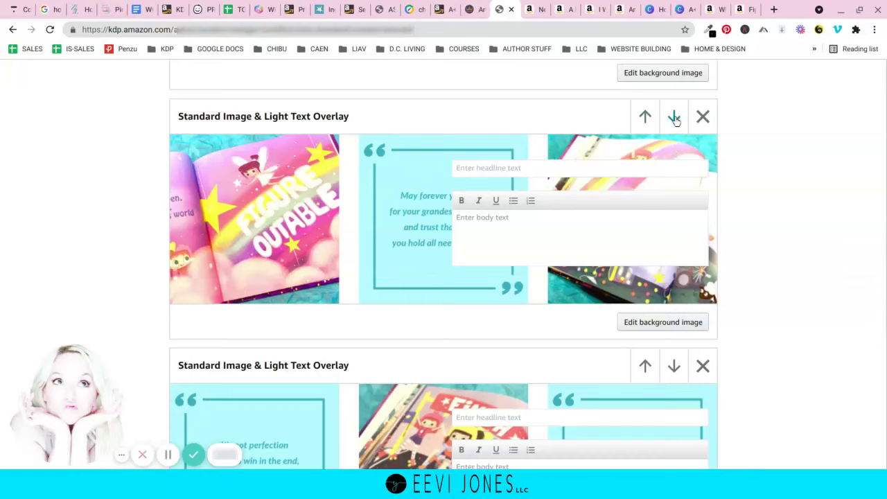
pyautogui.click(674, 119)
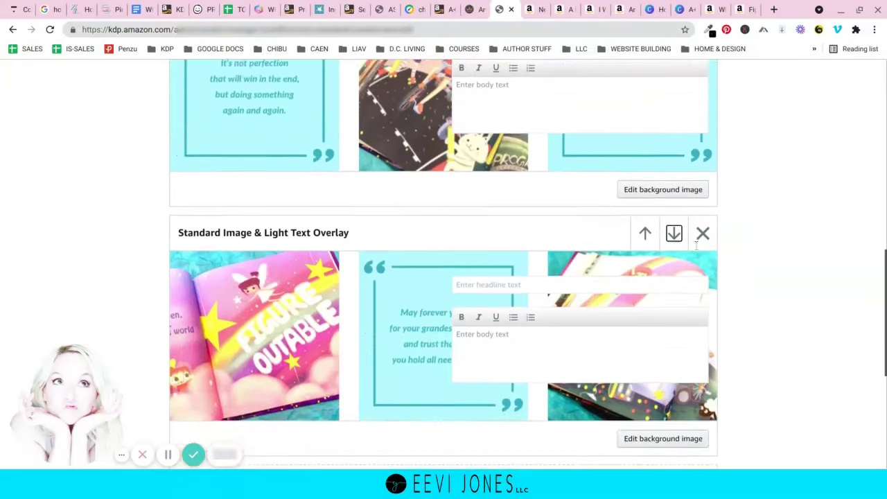
pyautogui.click(644, 219)
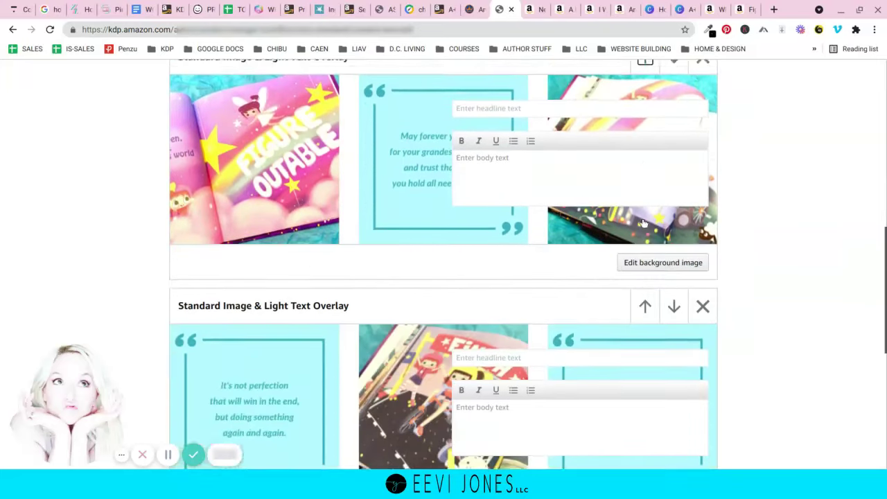
pyautogui.scroll(6, 645, 220)
pyautogui.scroll(2, 444, 268)
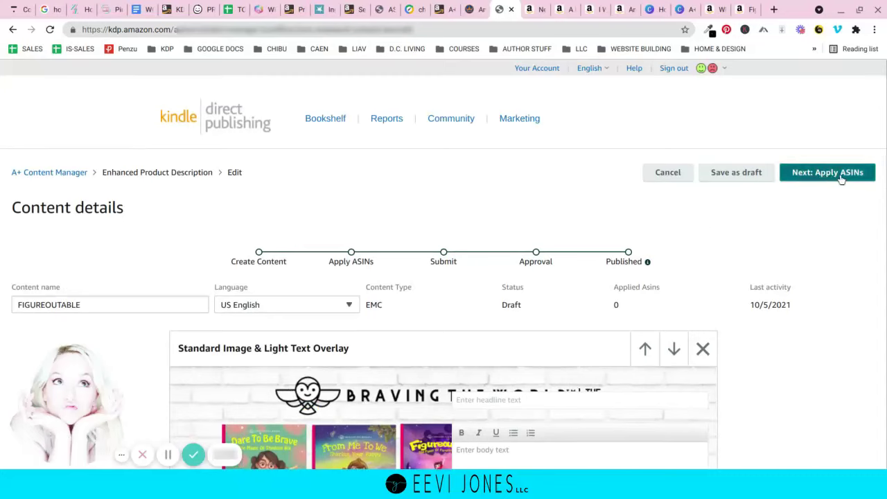
pyautogui.scroll(-4, 555, 315)
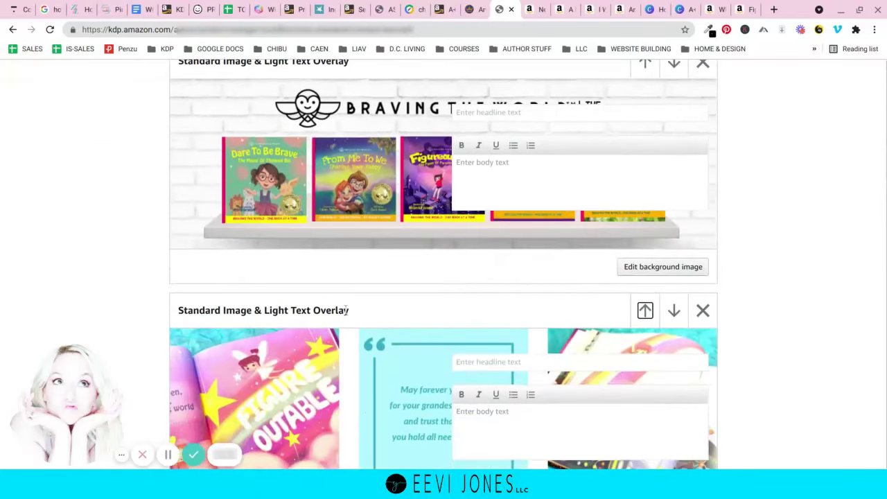
pyautogui.scroll(3, 429, 296)
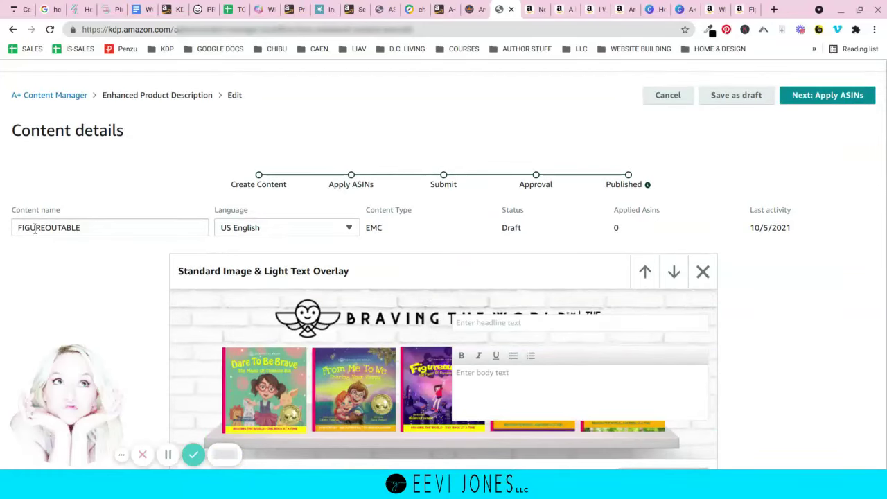
pyautogui.scroll(-4, 299, 275)
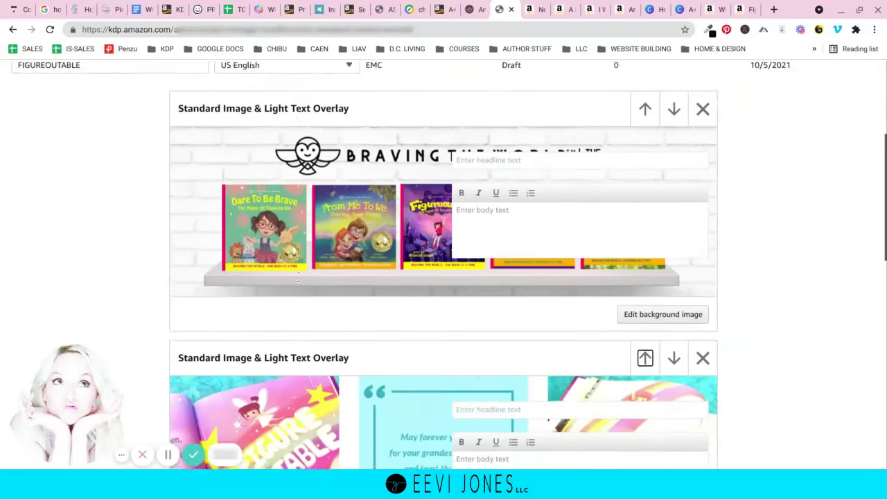
pyautogui.scroll(5, 298, 276)
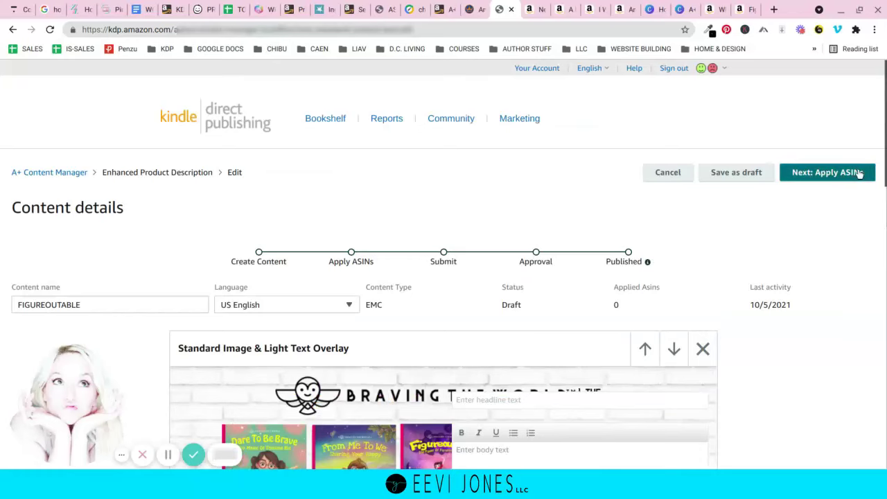
pyautogui.scroll(-3, 384, 300)
pyautogui.scroll(2, 384, 300)
pyautogui.scroll(1, 384, 305)
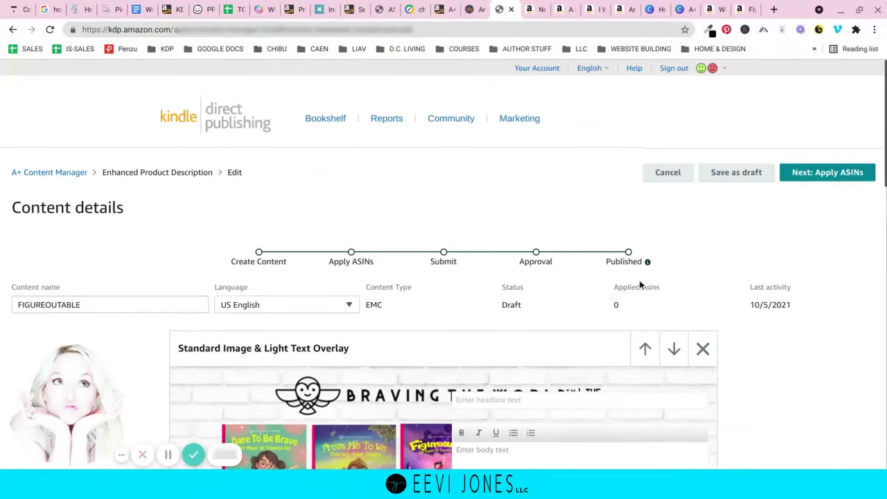
# Step: Continue to Next: Apply ASINs and place the cursor in the Search for ASINs box
pyautogui.click(827, 173)
pyautogui.scroll(-1, 785, 295)
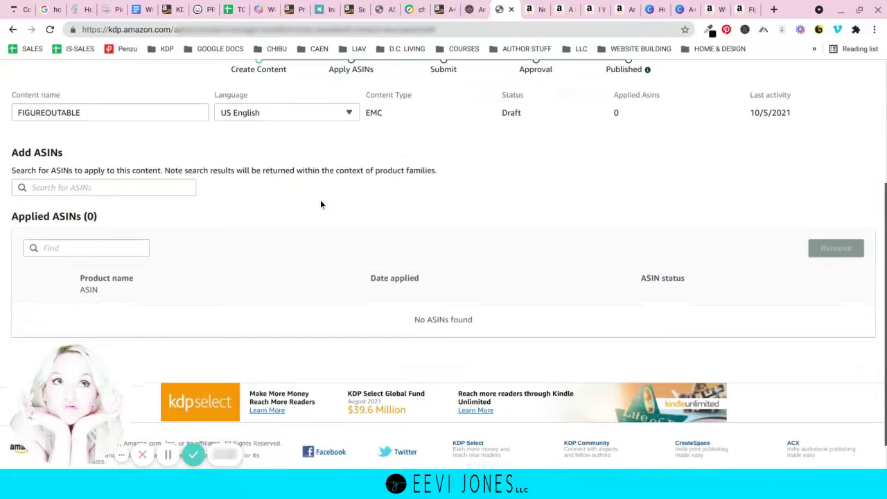
pyautogui.click(112, 187)
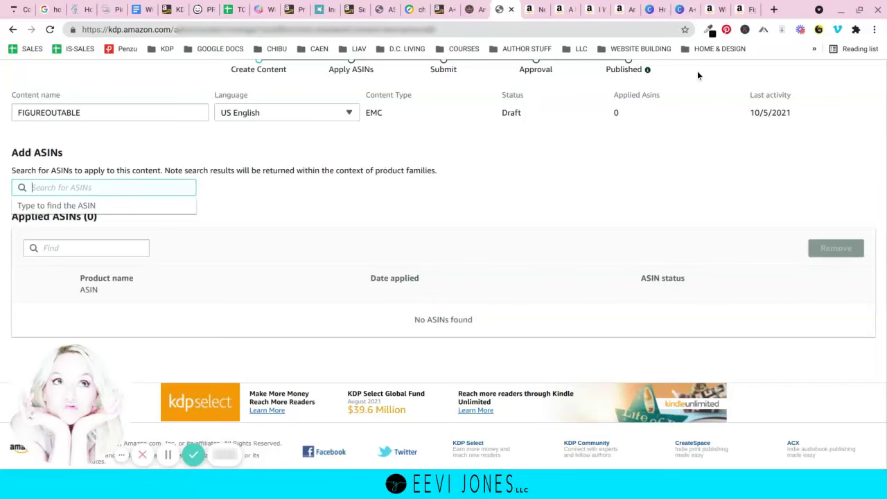
# Step: Select and copy the Figureoutable Kindle ASIN B07Z8KP8JR from the Amazon product details
pyautogui.click(744, 9)
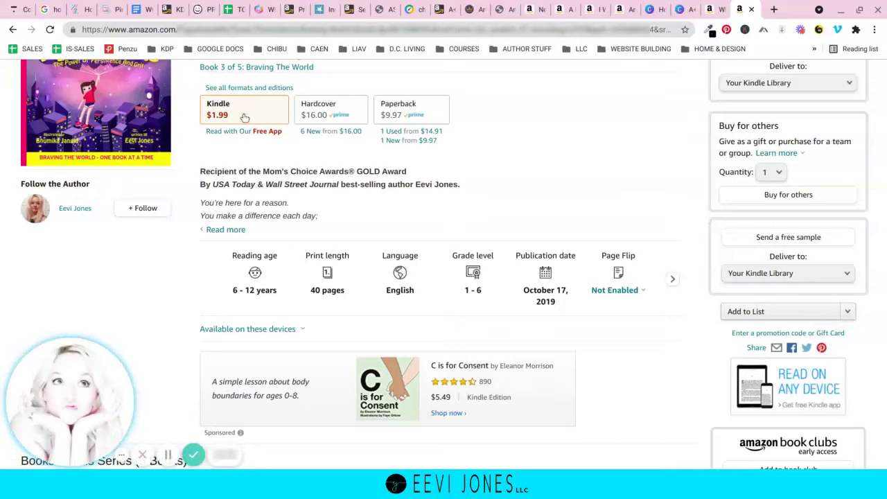
pyautogui.scroll(-20, 244, 118)
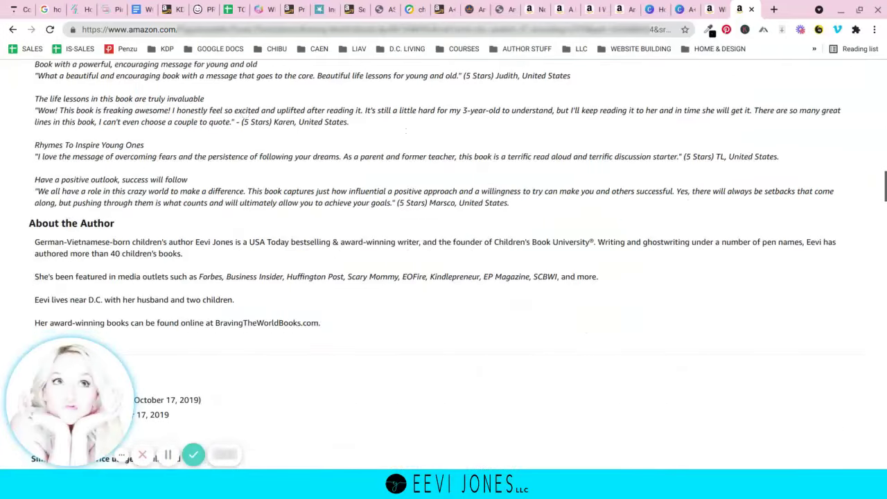
pyautogui.scroll(-4, 180, 114)
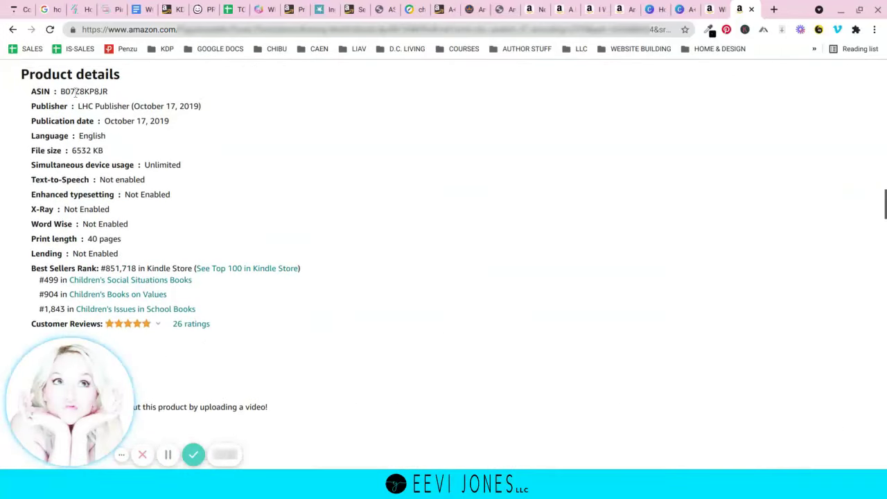
pyautogui.doubleClick(74, 92)
pyautogui.hotkey('ctrl', 'c')
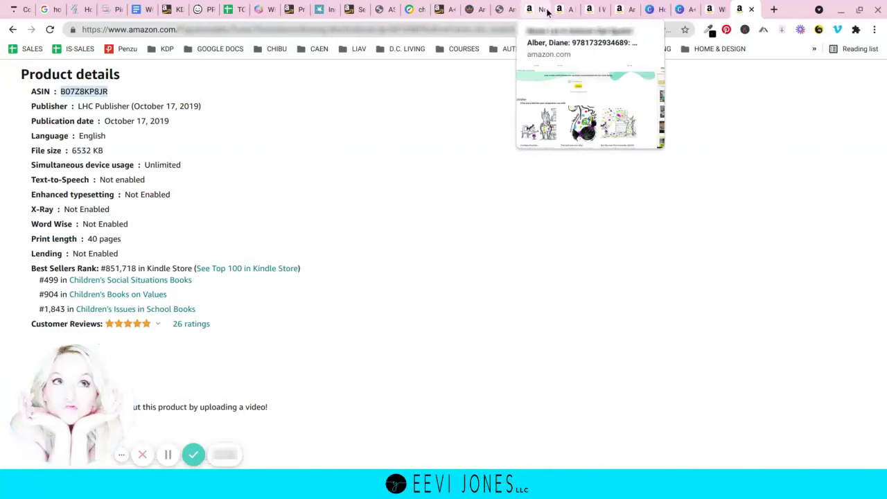
# Step: Search KDP for ASIN B07Z8KP8JR and apply the content to the Figureoutable Kindle edition
pyautogui.click(500, 10)
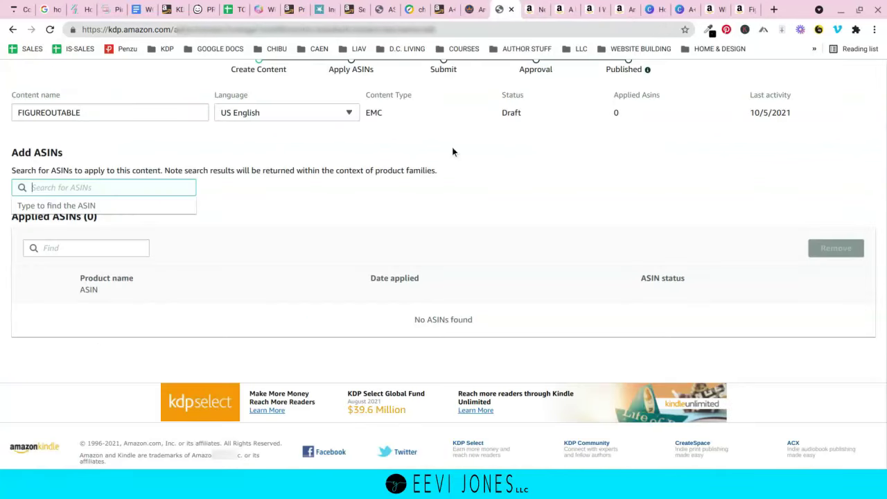
pyautogui.hotkey('ctrl', 'v')
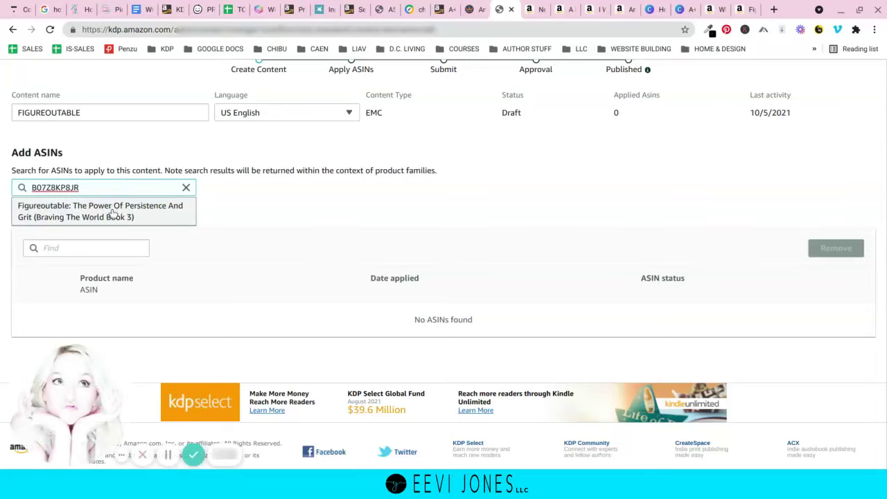
pyautogui.click(109, 213)
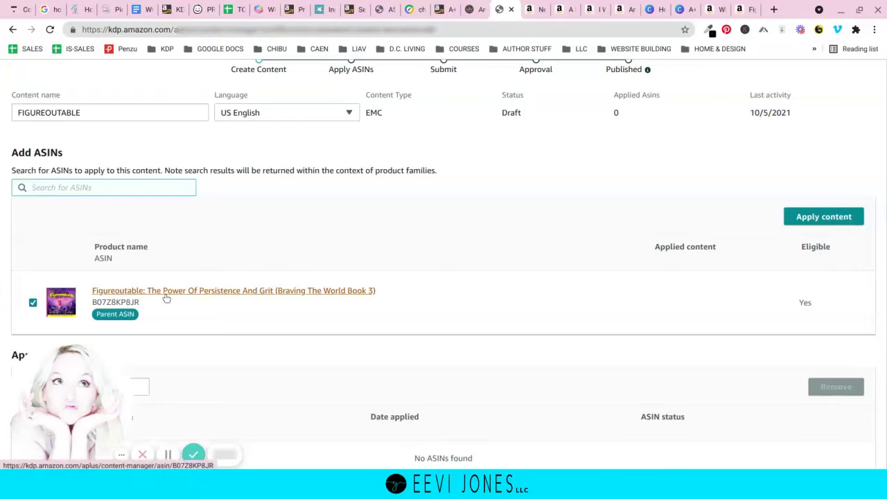
pyautogui.click(821, 217)
pyautogui.scroll(-5, 621, 198)
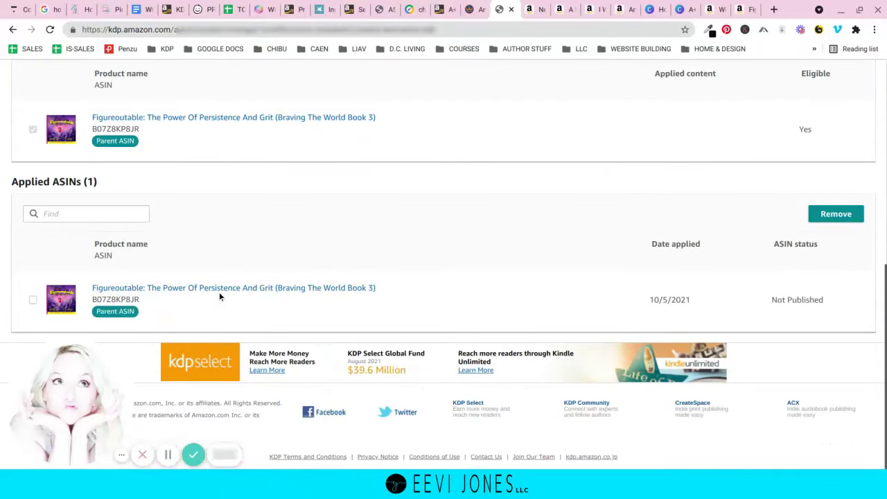
pyautogui.scroll(2, 251, 299)
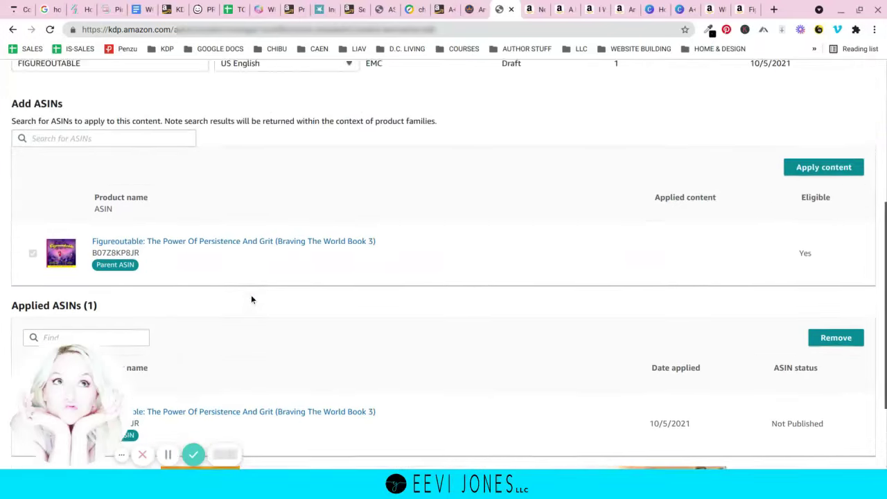
pyautogui.scroll(1, 251, 299)
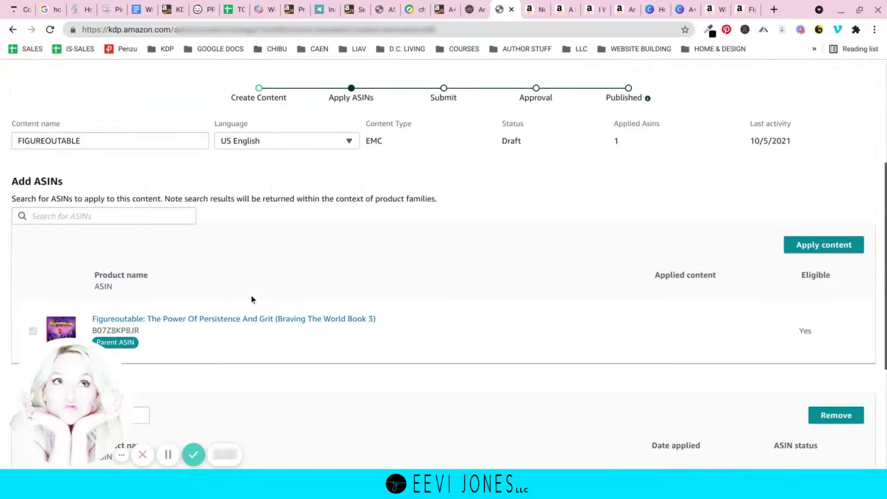
pyautogui.click(738, 11)
pyautogui.scroll(10, 449, 205)
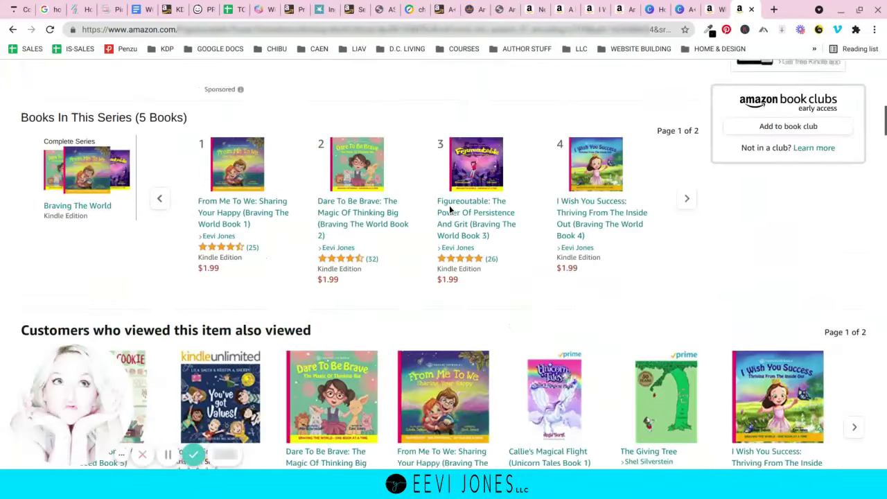
pyautogui.scroll(6, 449, 205)
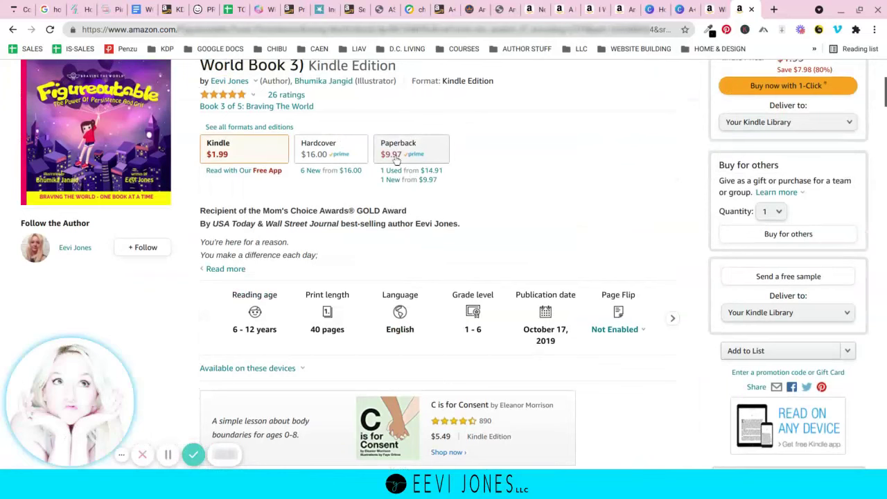
pyautogui.click(396, 156)
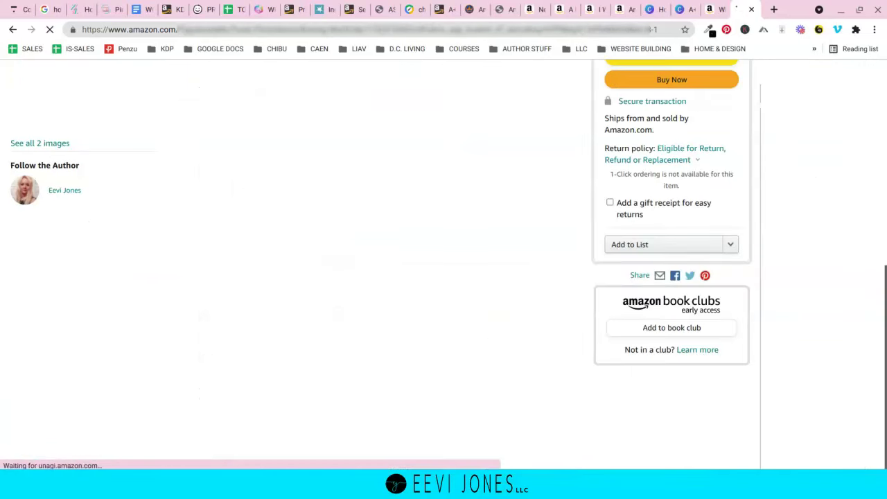
pyautogui.scroll(-15, 213, 248)
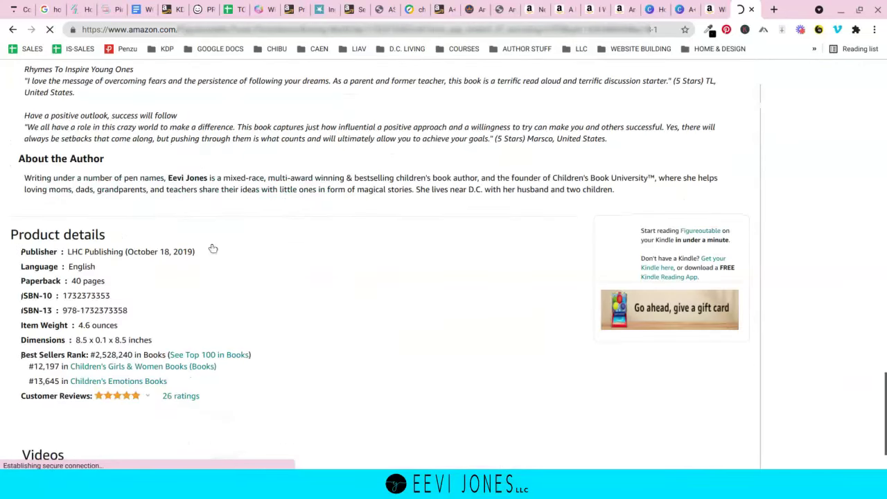
pyautogui.moveTo(63, 296); pyautogui.dragTo(111, 296)
pyautogui.hotkey('ctrl', 'c')
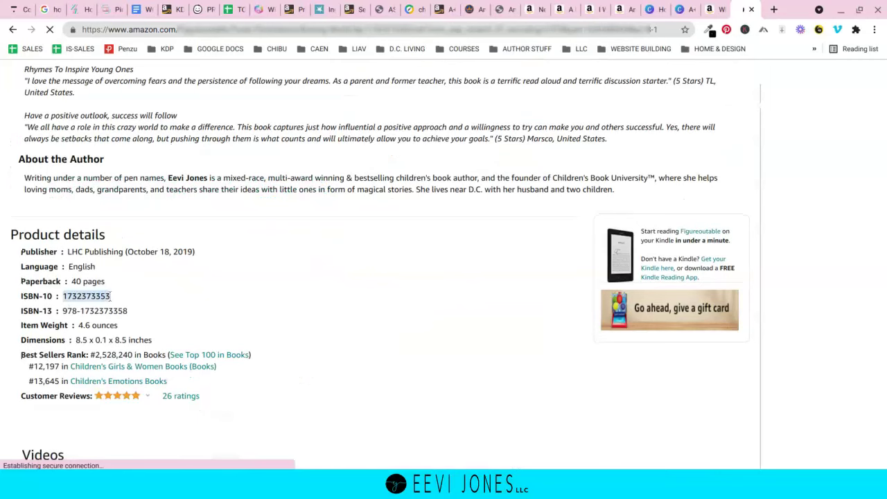
pyautogui.click(499, 9)
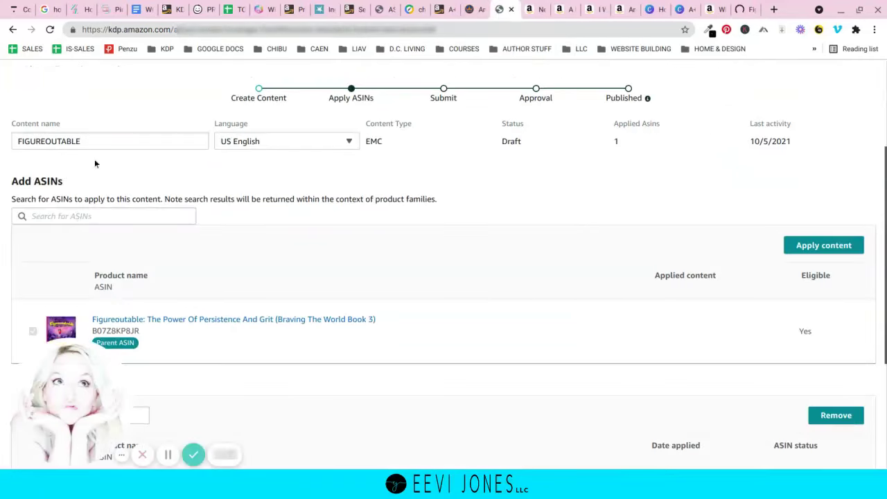
pyautogui.click(102, 216)
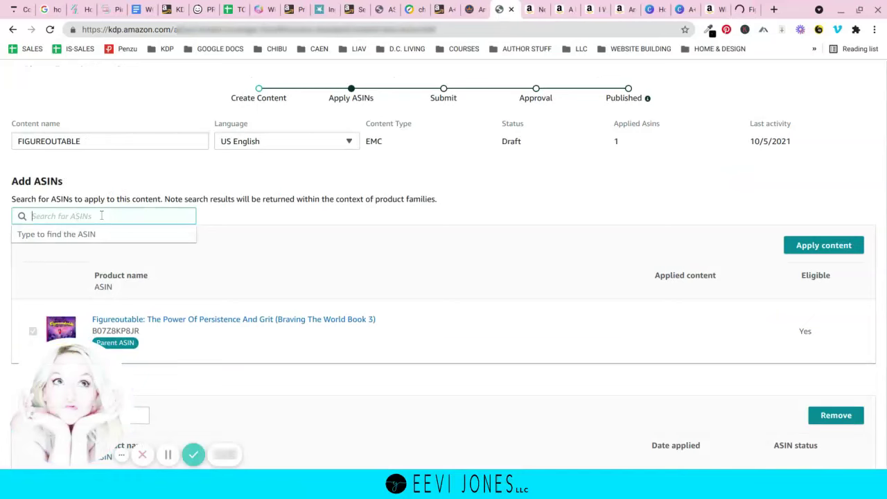
pyautogui.hotkey('ctrl', 'v')
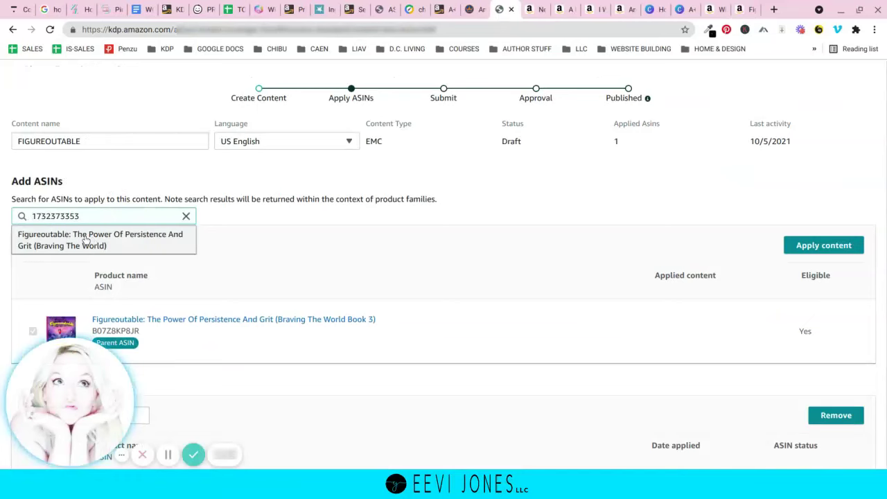
pyautogui.click(85, 239)
pyautogui.scroll(-1, 855, 245)
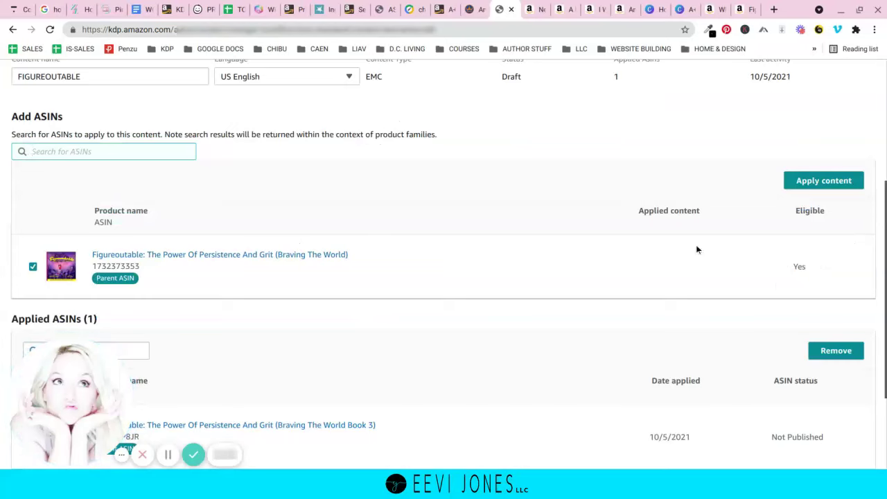
pyautogui.click(808, 182)
pyautogui.scroll(-3, 570, 250)
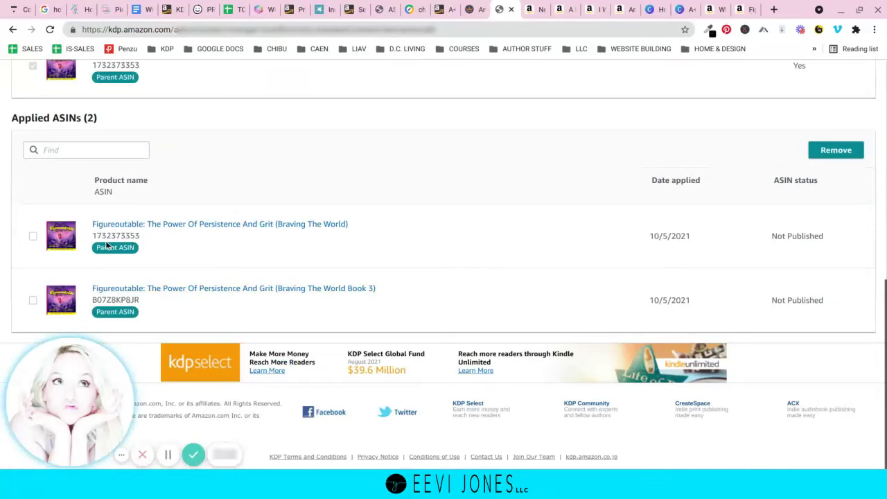
pyautogui.scroll(2, 323, 283)
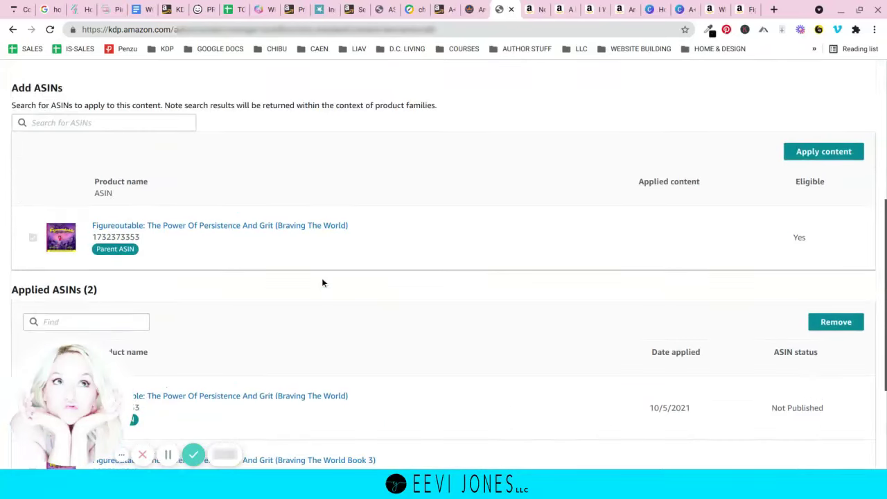
pyautogui.scroll(1, 322, 283)
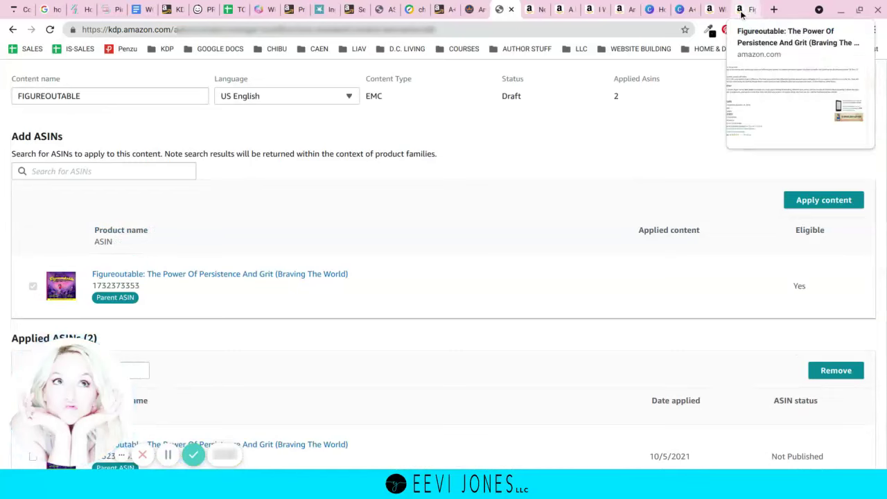
pyautogui.click(740, 12)
pyautogui.scroll(10, 494, 259)
pyautogui.scroll(-1, 313, 166)
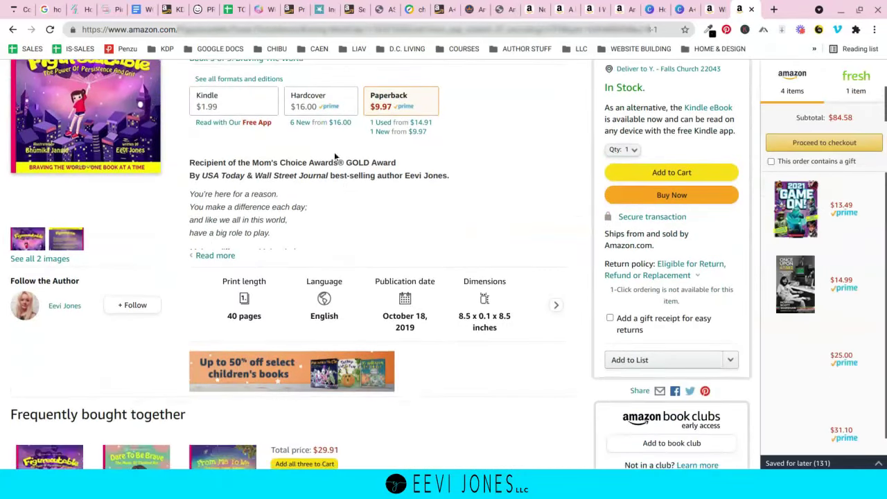
pyautogui.click(313, 108)
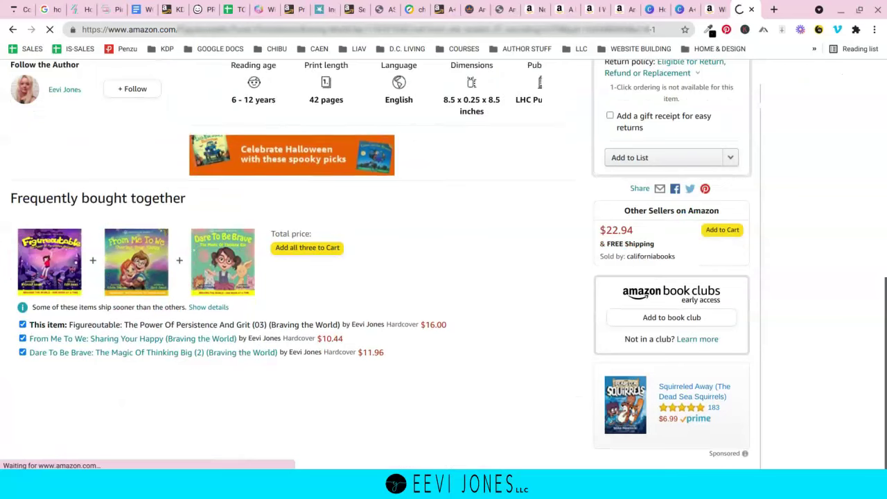
pyautogui.scroll(-5, 111, 199)
pyautogui.doubleClick(104, 200)
pyautogui.hotkey('ctrl', 'c')
pyautogui.click(499, 9)
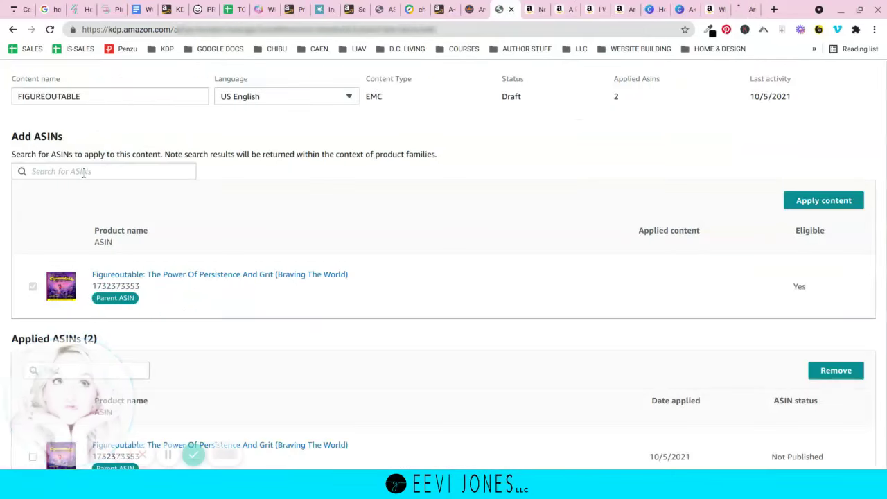
pyautogui.click(84, 173)
pyautogui.hotkey('ctrl', 'v')
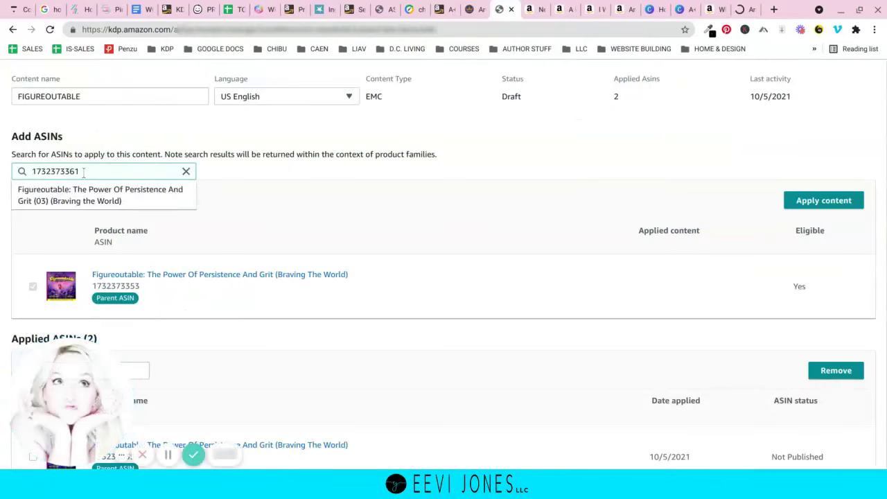
pyautogui.click(100, 194)
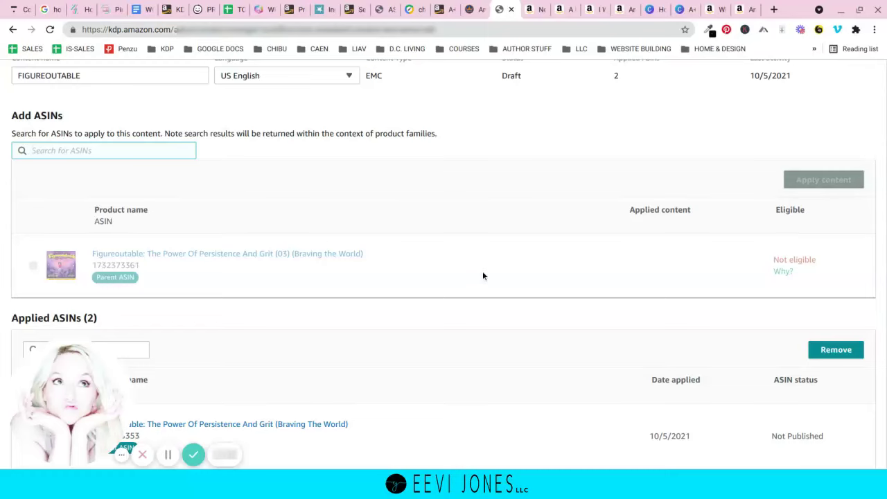
pyautogui.scroll(-2, 483, 275)
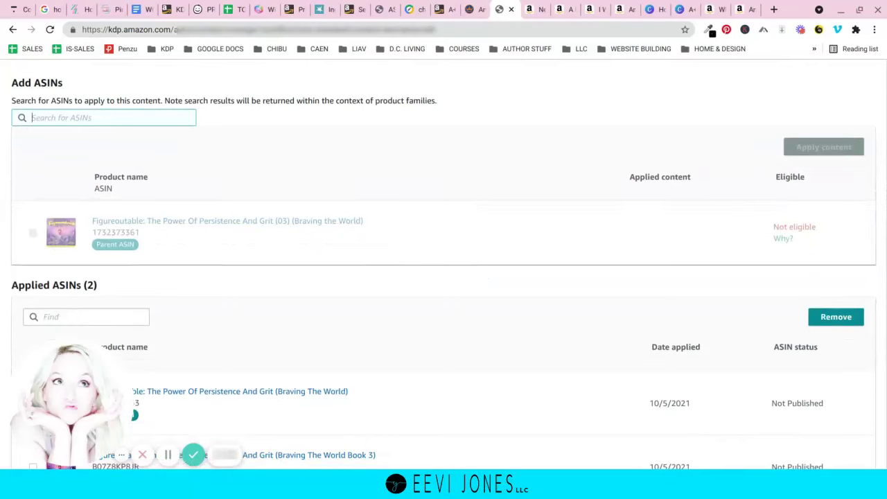
pyautogui.scroll(-3, 632, 223)
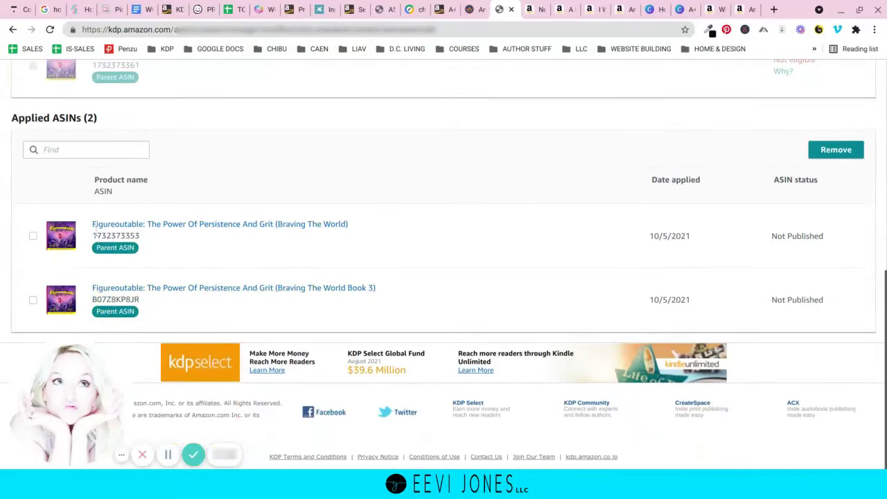
pyautogui.scroll(10, 749, 220)
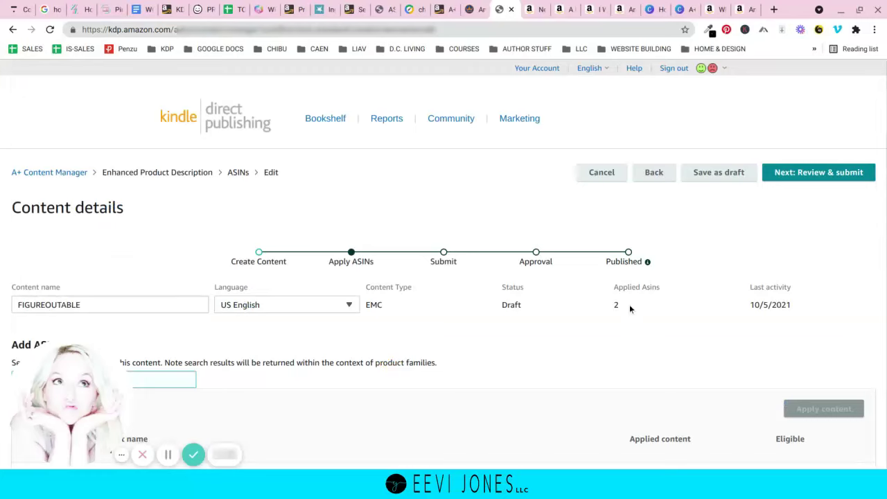
# Step: Move on to Review & submit and scroll through the mobile preview
pyautogui.click(811, 173)
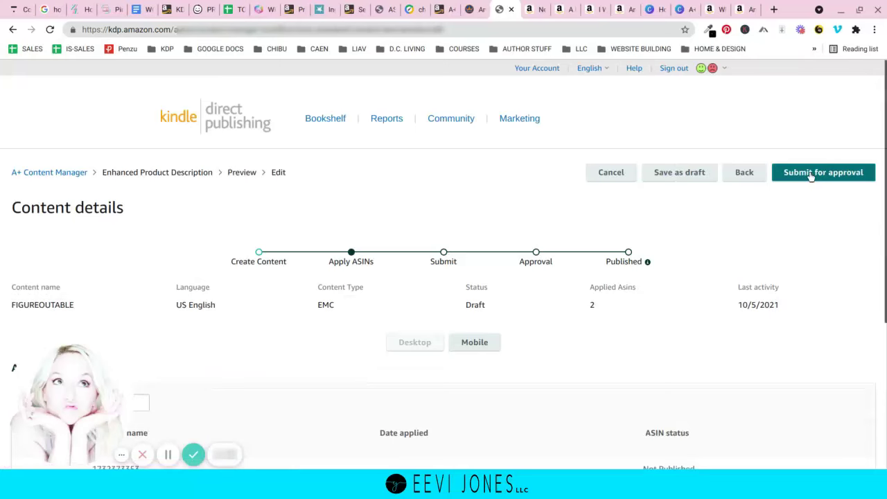
pyautogui.scroll(-2, 443, 263)
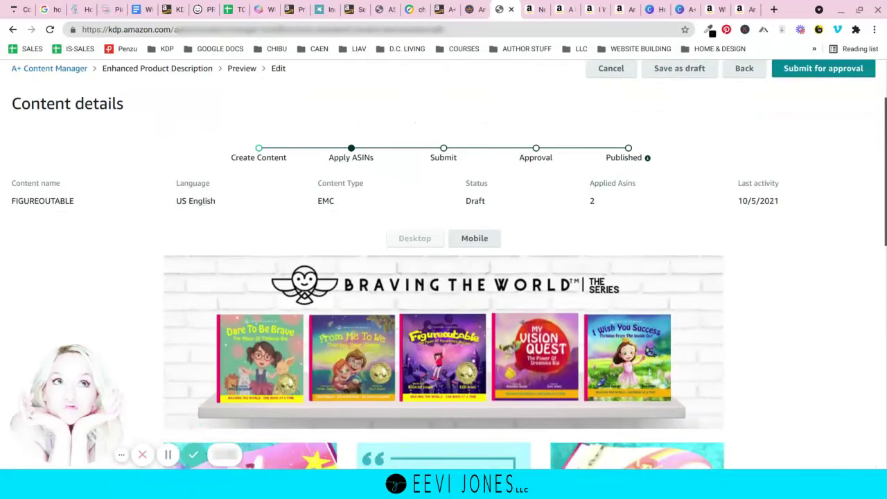
pyautogui.scroll(-2, 444, 263)
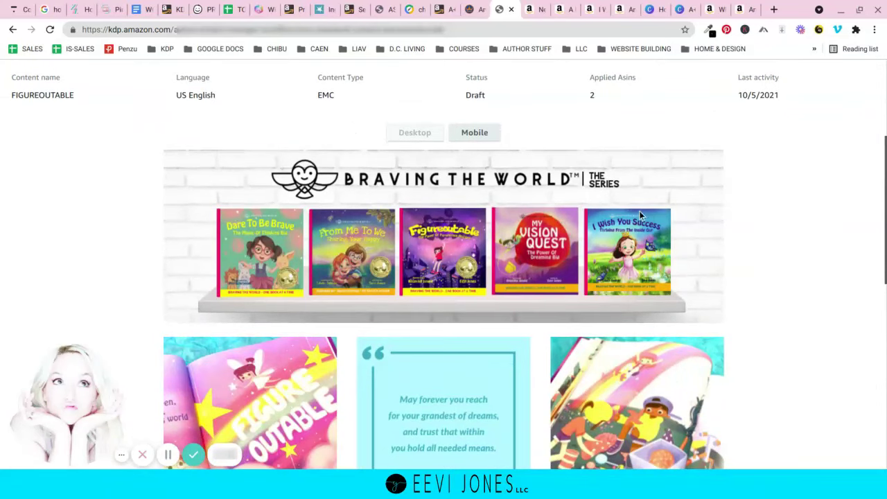
pyautogui.scroll(-3, 599, 233)
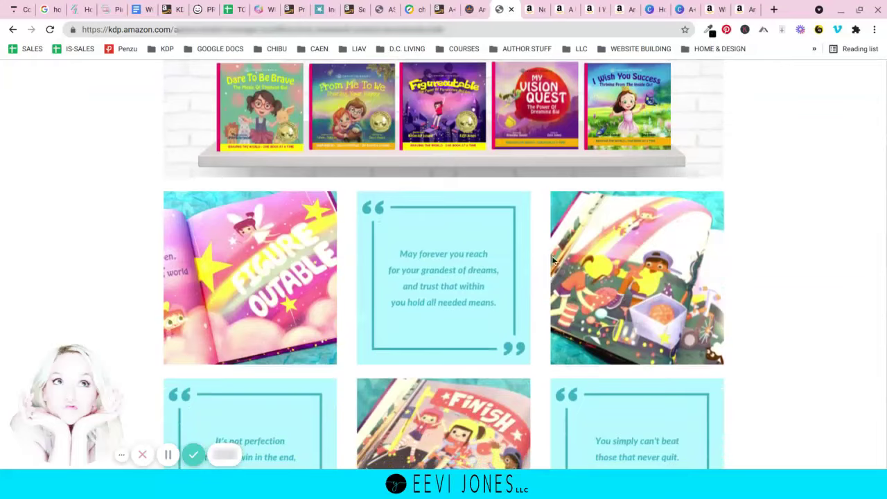
pyautogui.scroll(-3, 658, 267)
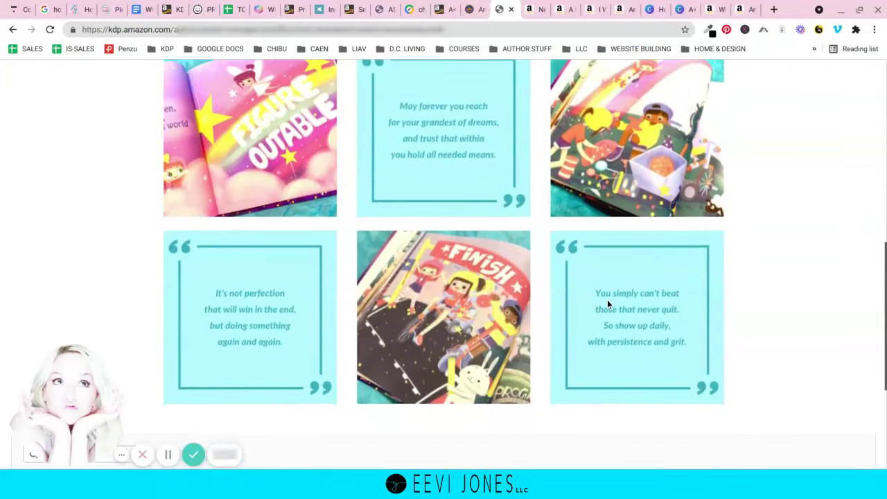
pyautogui.scroll(2, 561, 225)
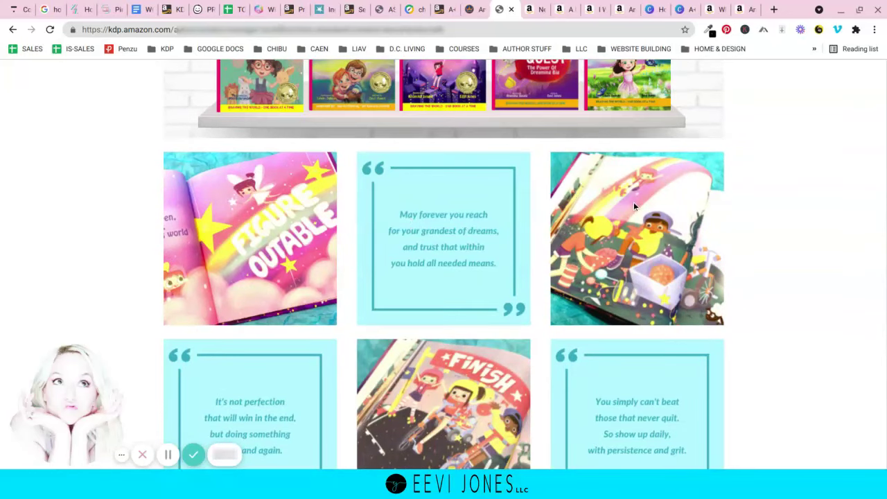
pyautogui.scroll(3, 633, 206)
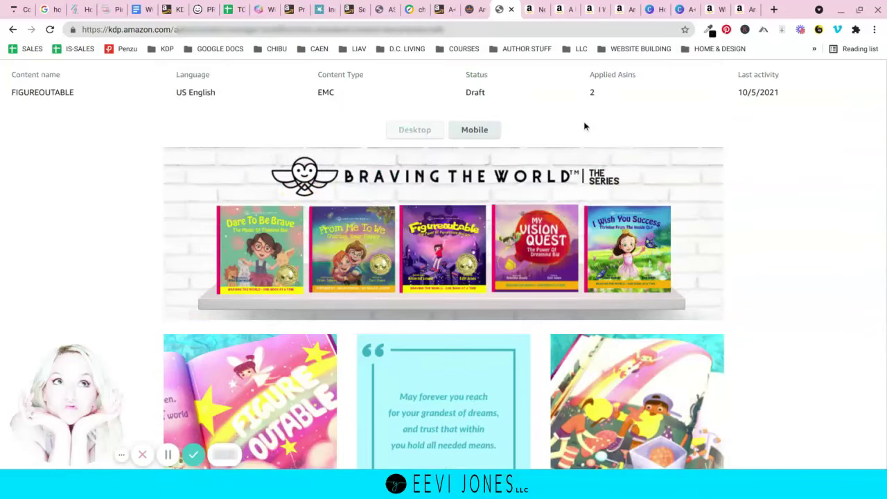
# Step: Switch to the Desktop preview and scroll through it, returning to the top
pyautogui.click(478, 132)
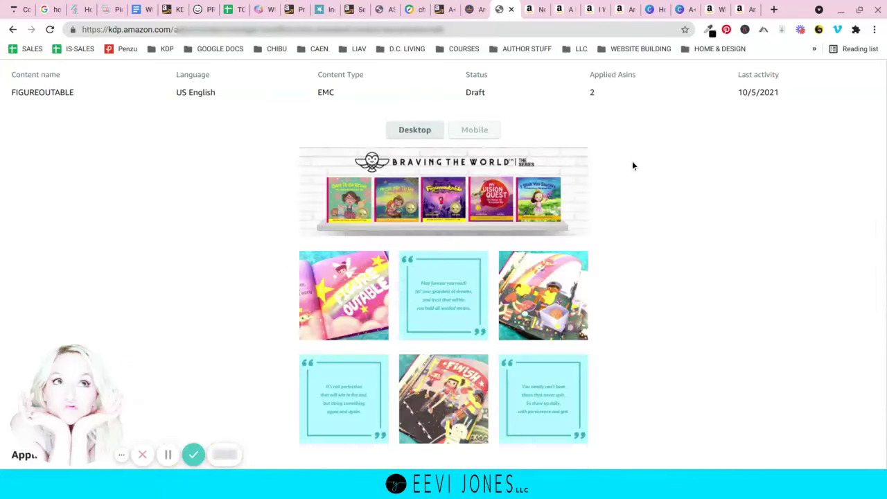
pyautogui.scroll(-1, 631, 165)
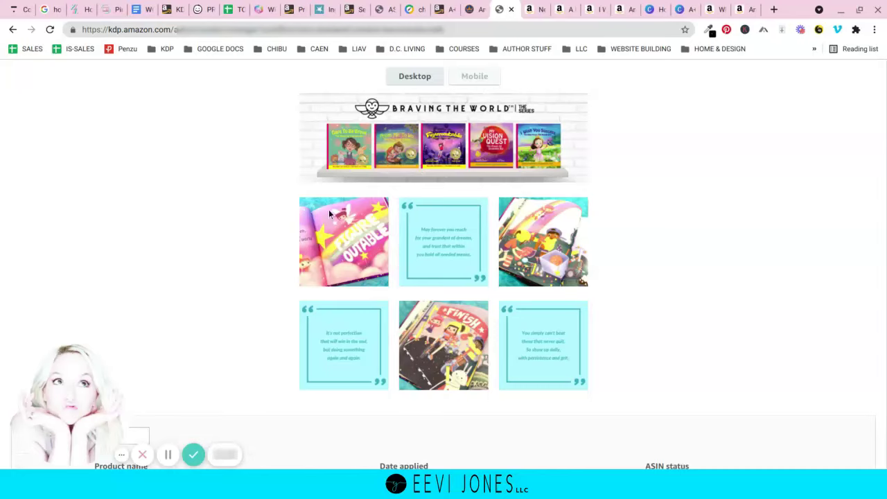
pyautogui.scroll(-1, 372, 207)
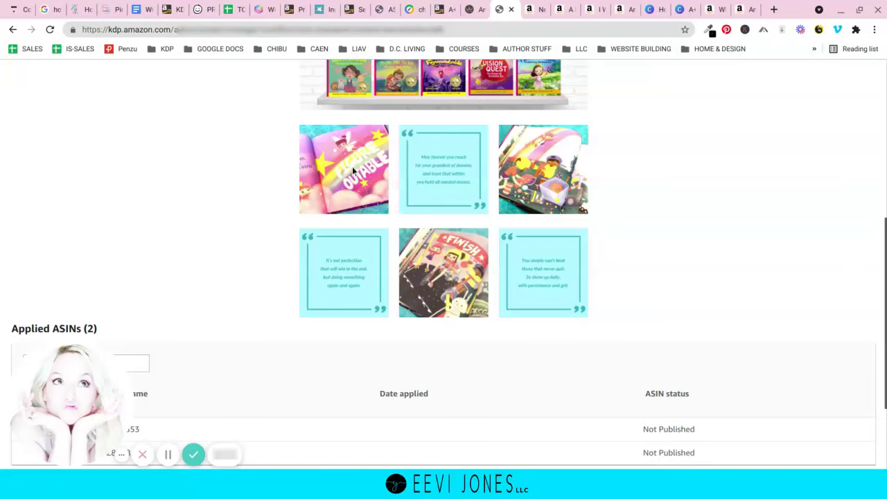
pyautogui.scroll(1, 506, 185)
pyautogui.scroll(1, 504, 180)
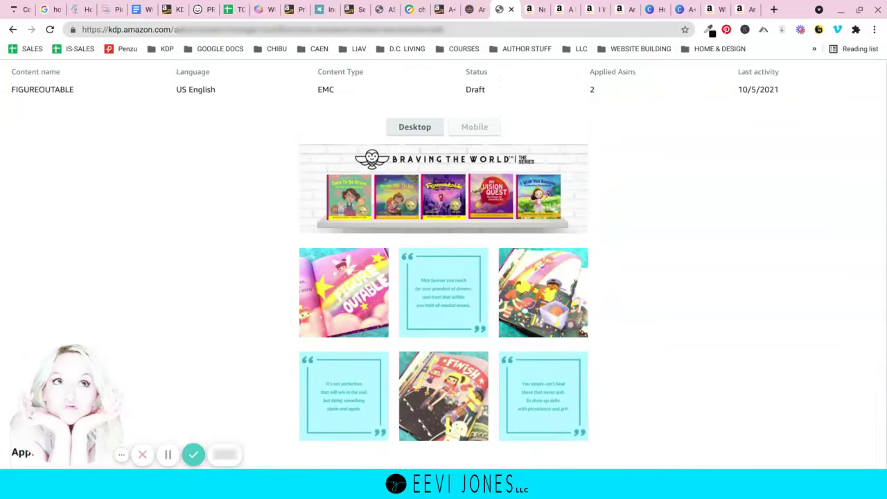
pyautogui.scroll(-2, 473, 235)
pyautogui.scroll(3, 474, 234)
pyautogui.scroll(2, 707, 323)
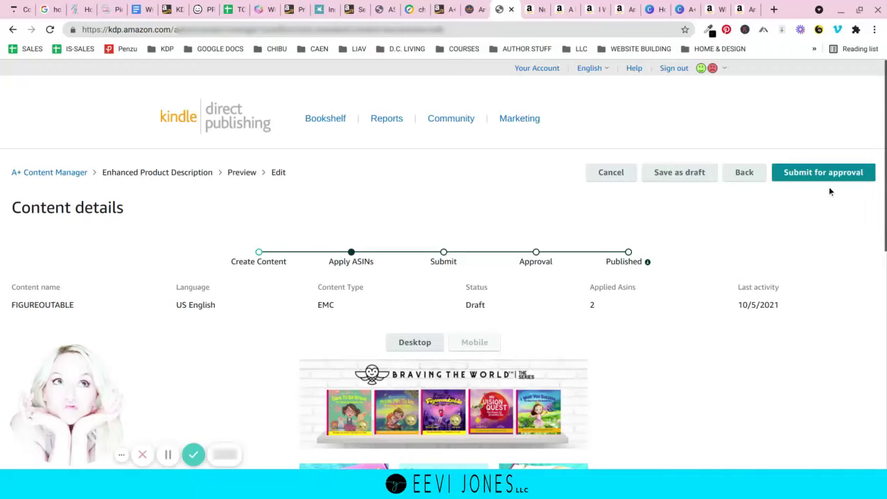
# Step: Submit the FIGUREOUTABLE content for approval and confirm in the dialog
pyautogui.click(806, 178)
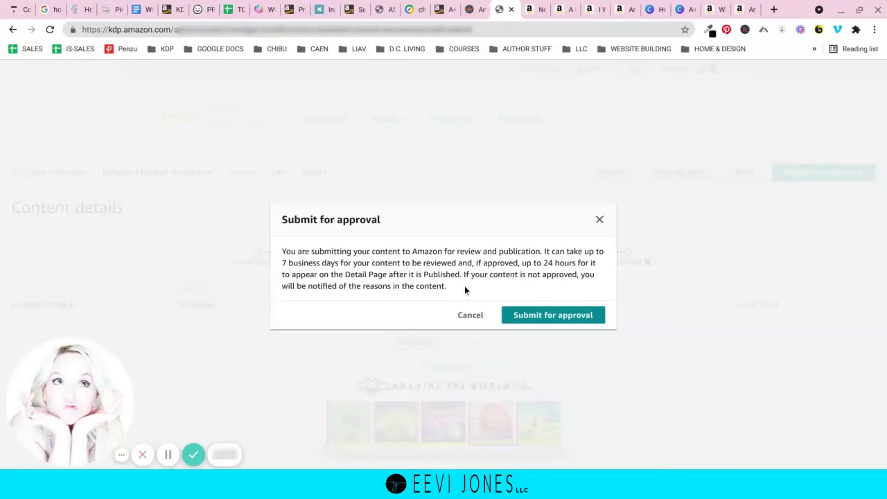
pyautogui.click(549, 317)
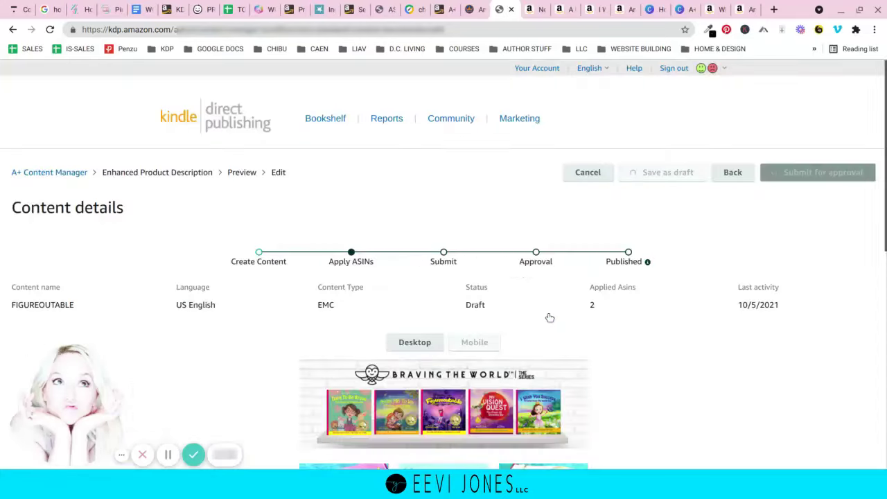
pyautogui.scroll(-3, 550, 318)
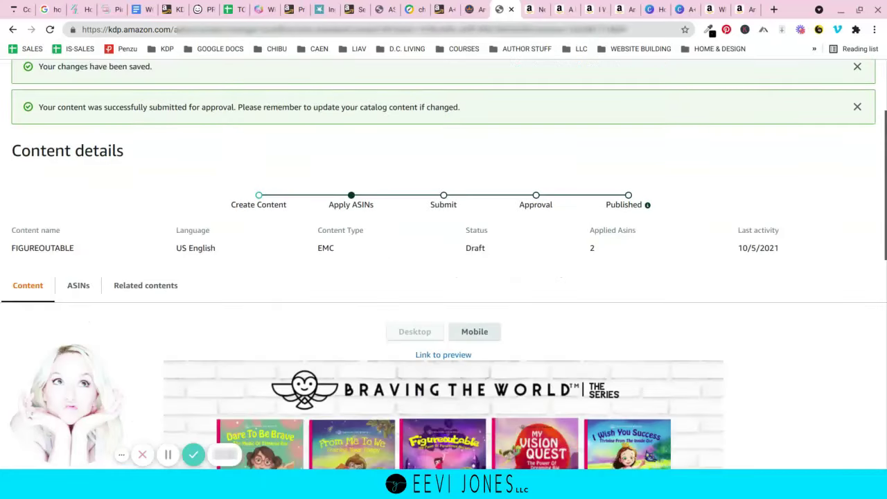
pyautogui.scroll(-2, 443, 263)
pyautogui.scroll(5, 444, 263)
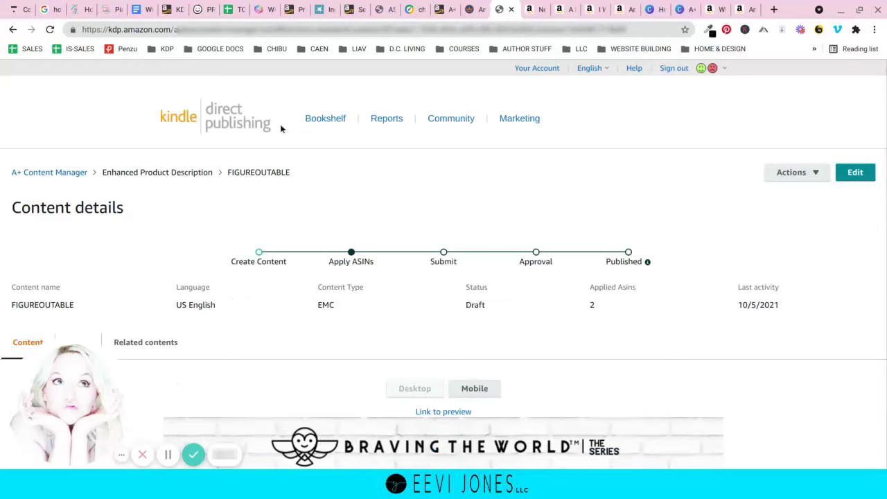
# Step: Return to the A+ content list and confirm FIGUREOUTABLE appears In review with the other four entries
pyautogui.click(64, 173)
pyautogui.scroll(-3, 277, 186)
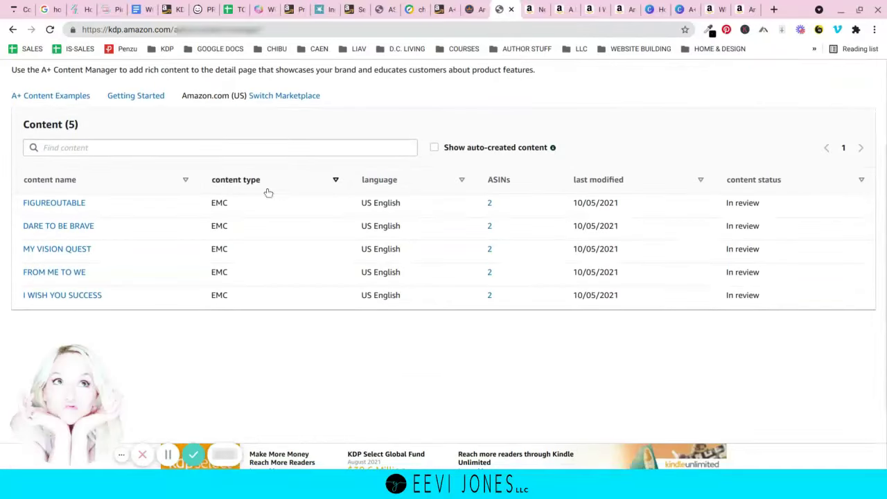
pyautogui.scroll(2, 338, 245)
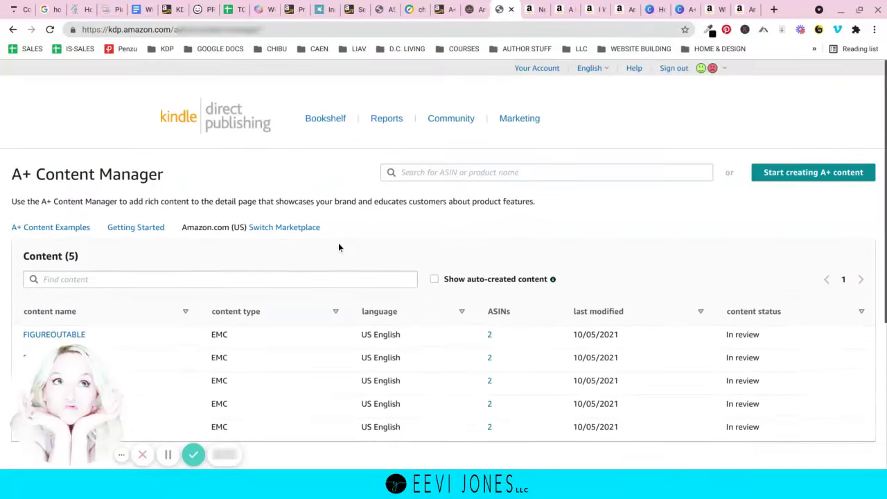
pyautogui.scroll(-2, 338, 248)
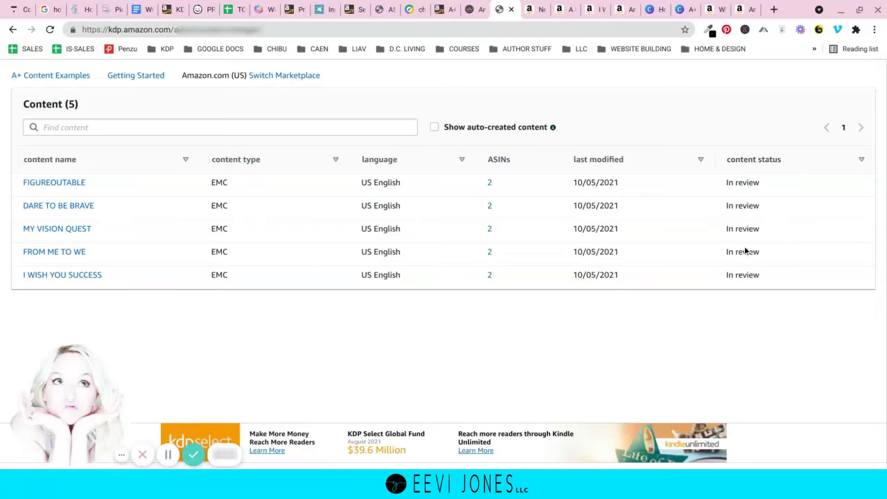
pyautogui.scroll(3, 744, 302)
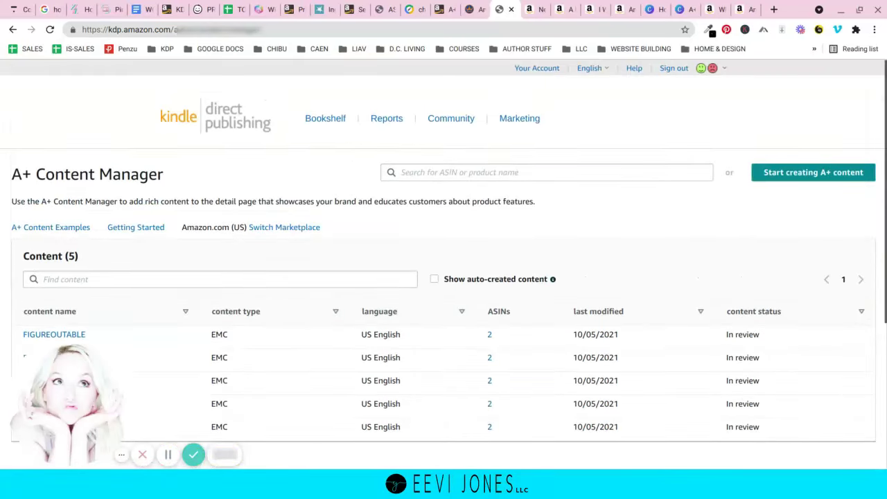